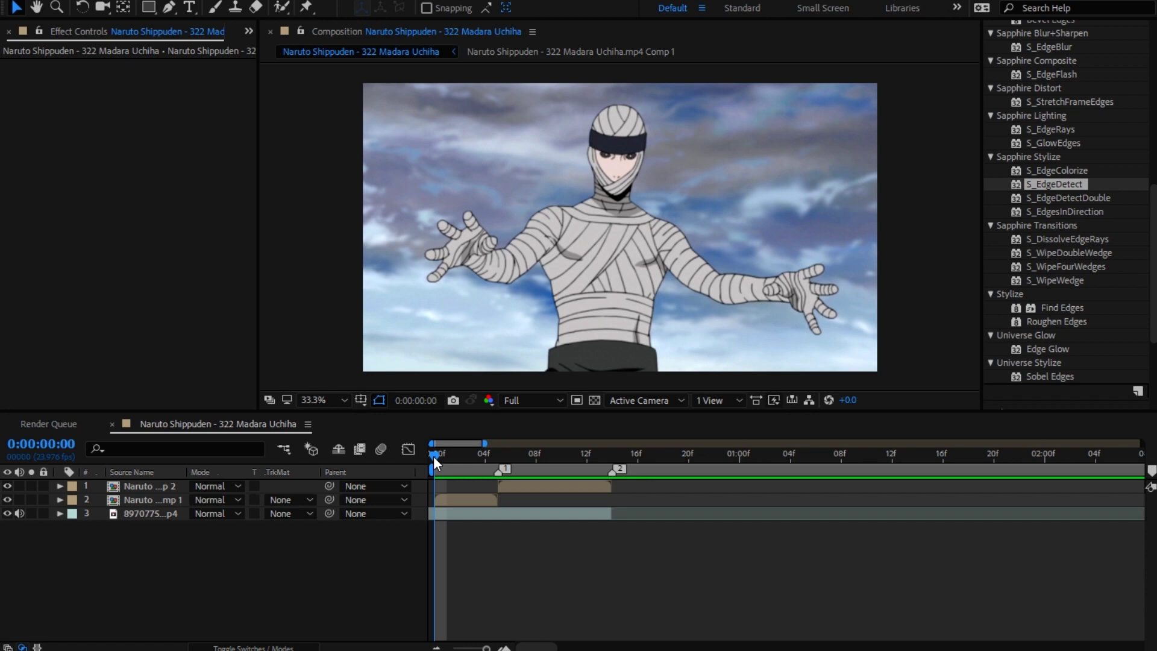
Step: Preview the clip from the start and park the playhead at frame 14
left_click(451, 500)
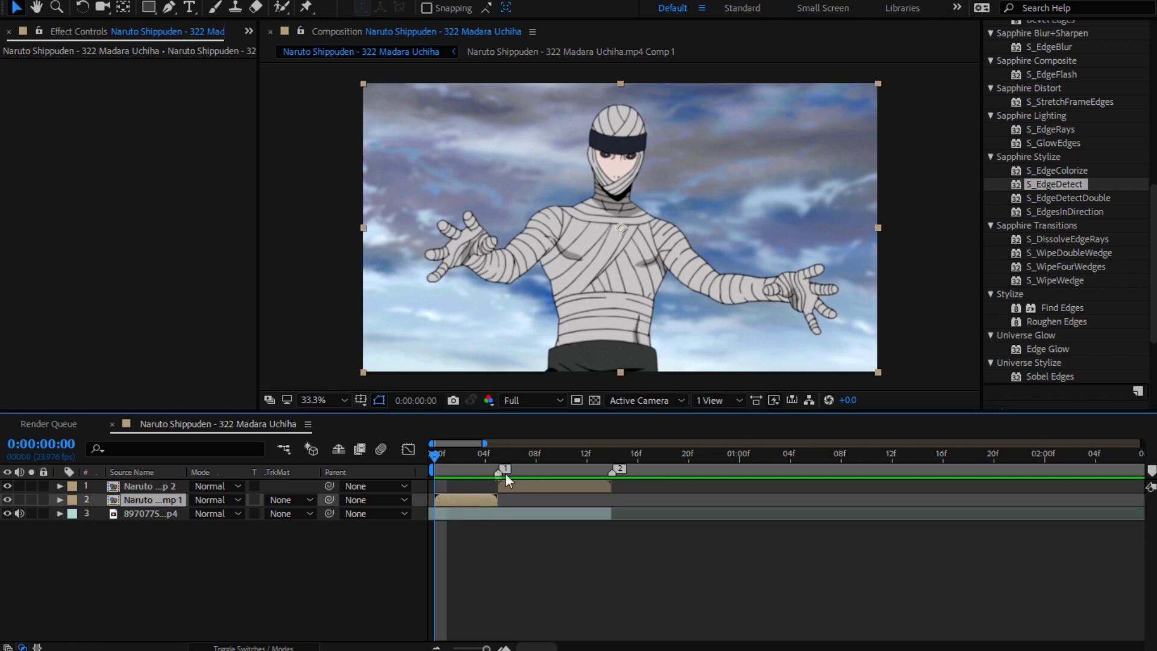
left_click_drag(432, 456, 523, 467)
key("Home")
key("space")
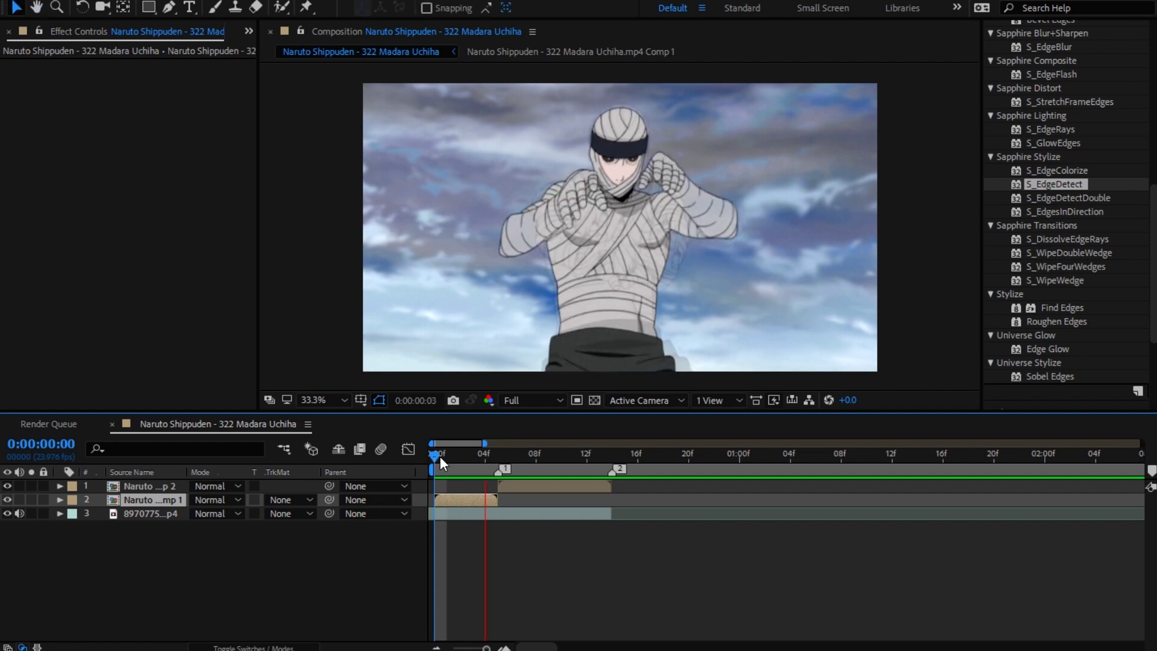
key("space")
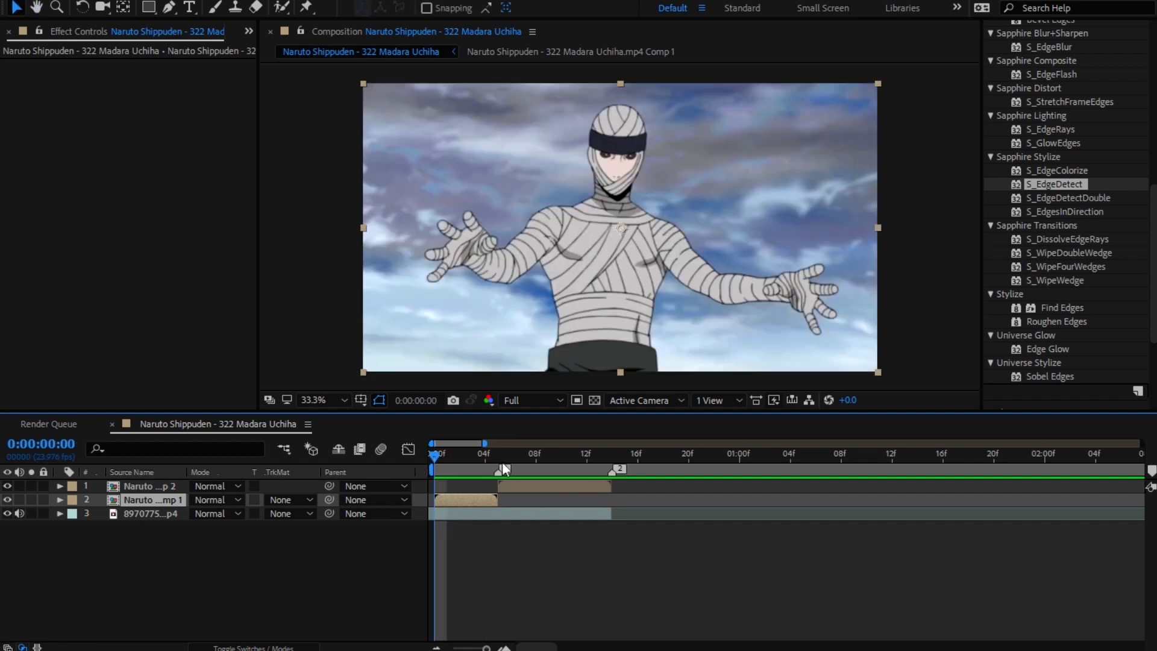
left_click_drag(502, 460, 432, 479)
left_click(594, 481)
Step: Check layers 1, 3 and 2 in turn and play the clip from the start
left_click(613, 461)
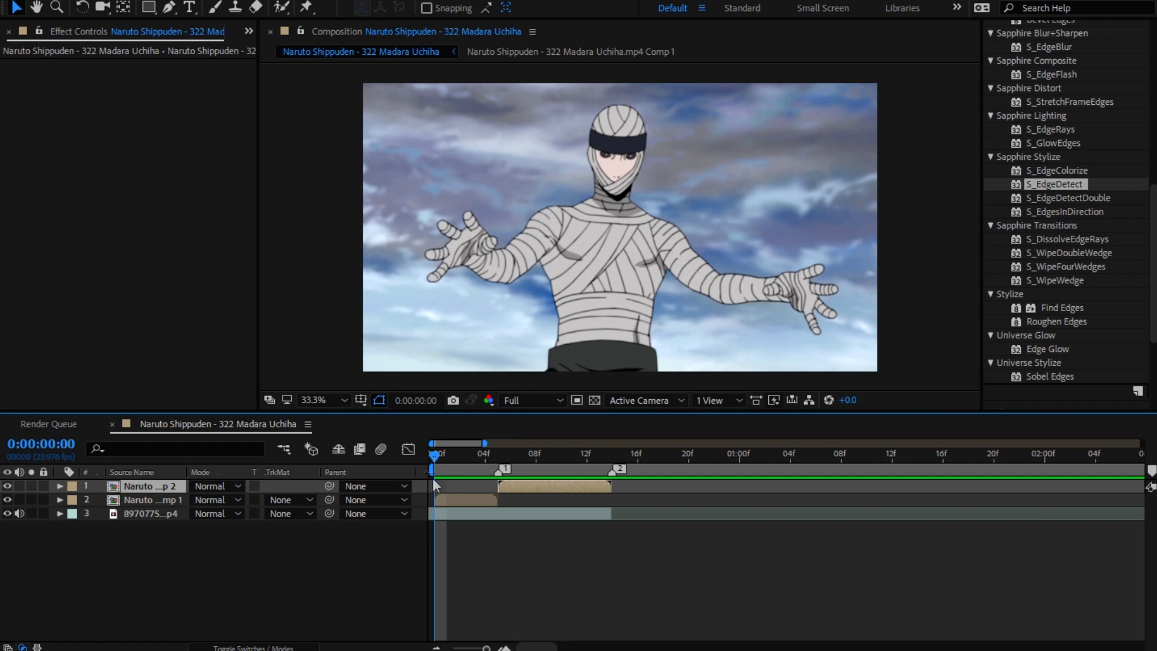
left_click(460, 492)
left_click(460, 509)
left_click(457, 498)
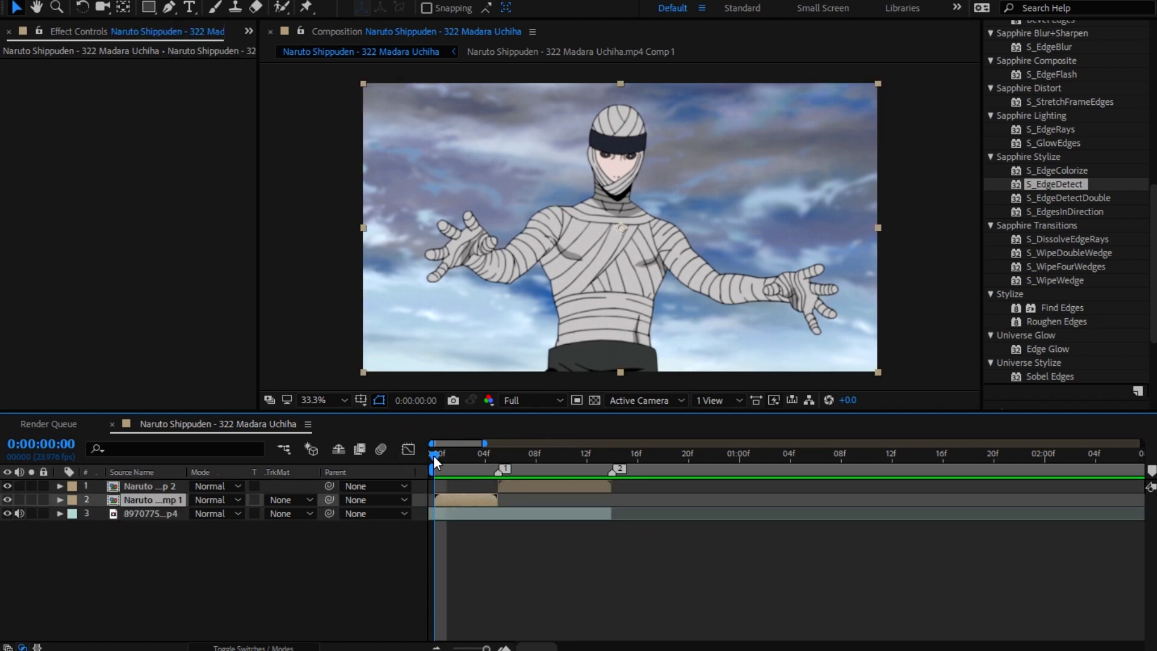
key("space")
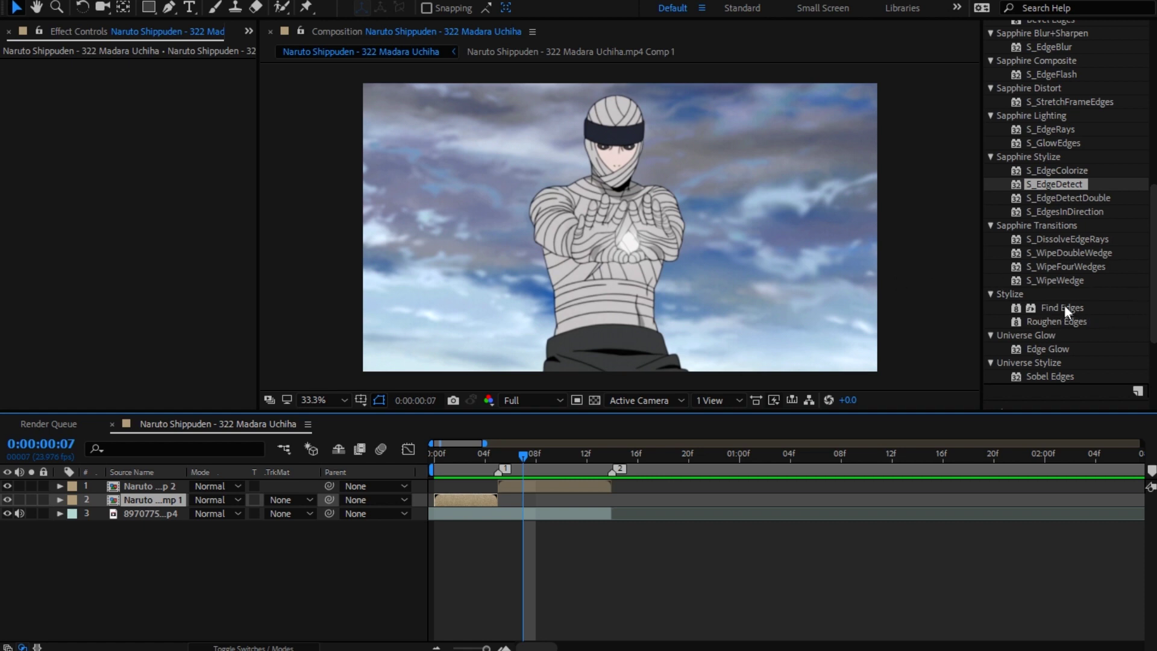
Step: Apply inverted Find Edges to layer 1, duplicate it, and select the copy's effect
left_click_drag(1069, 305, 552, 485)
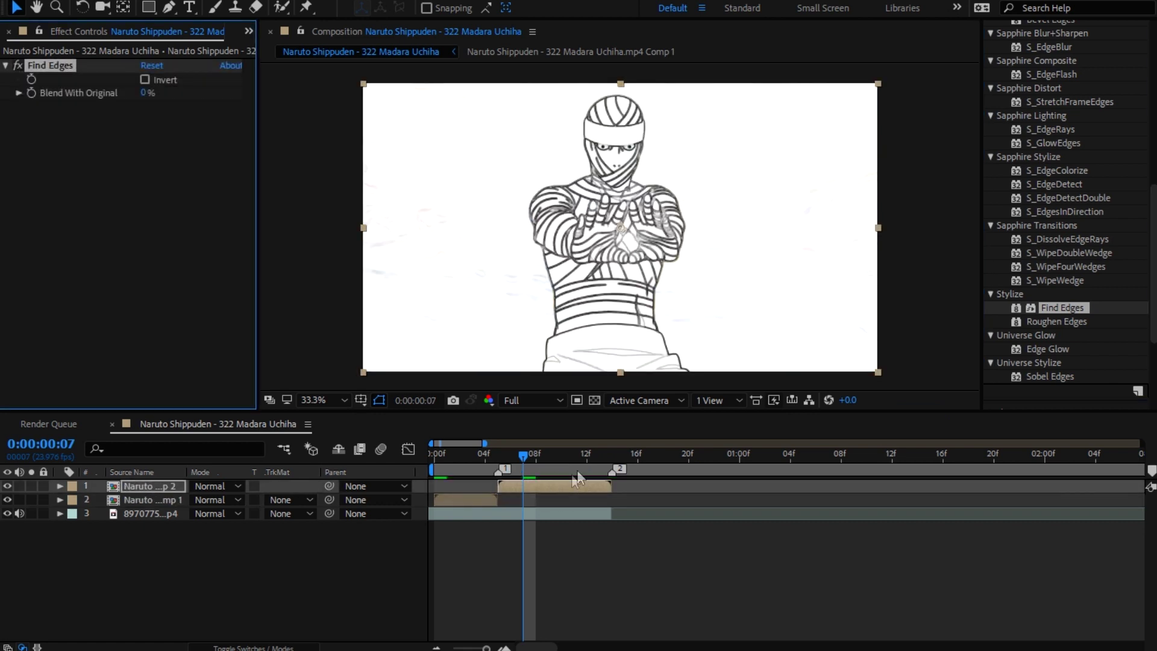
left_click(144, 80)
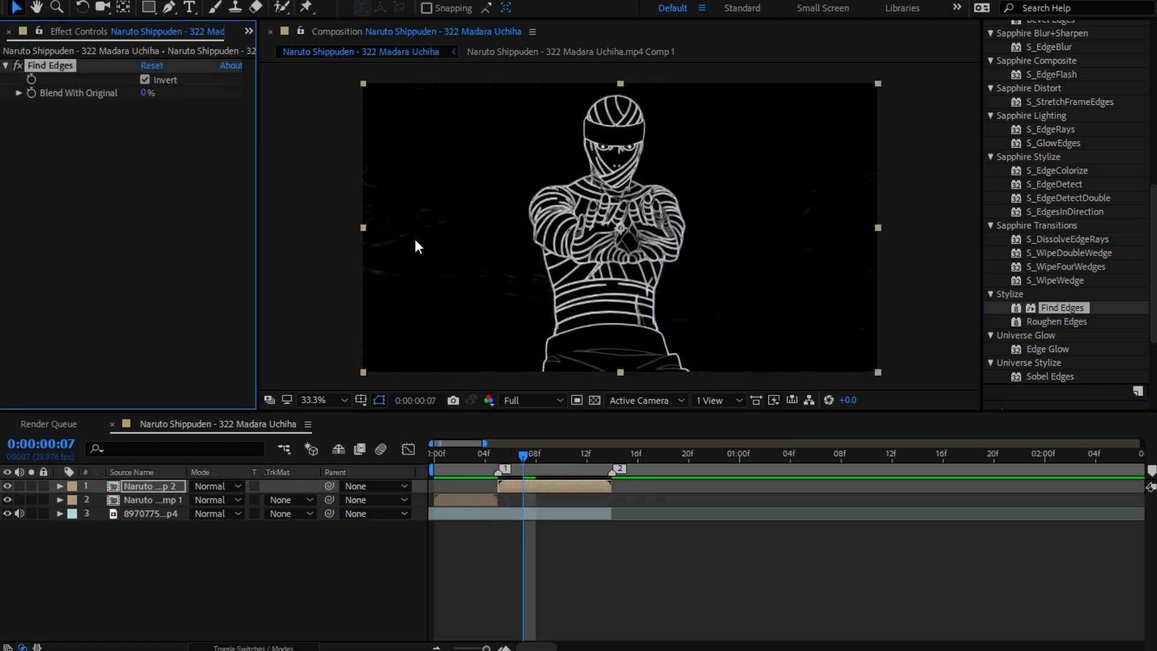
left_click(544, 491)
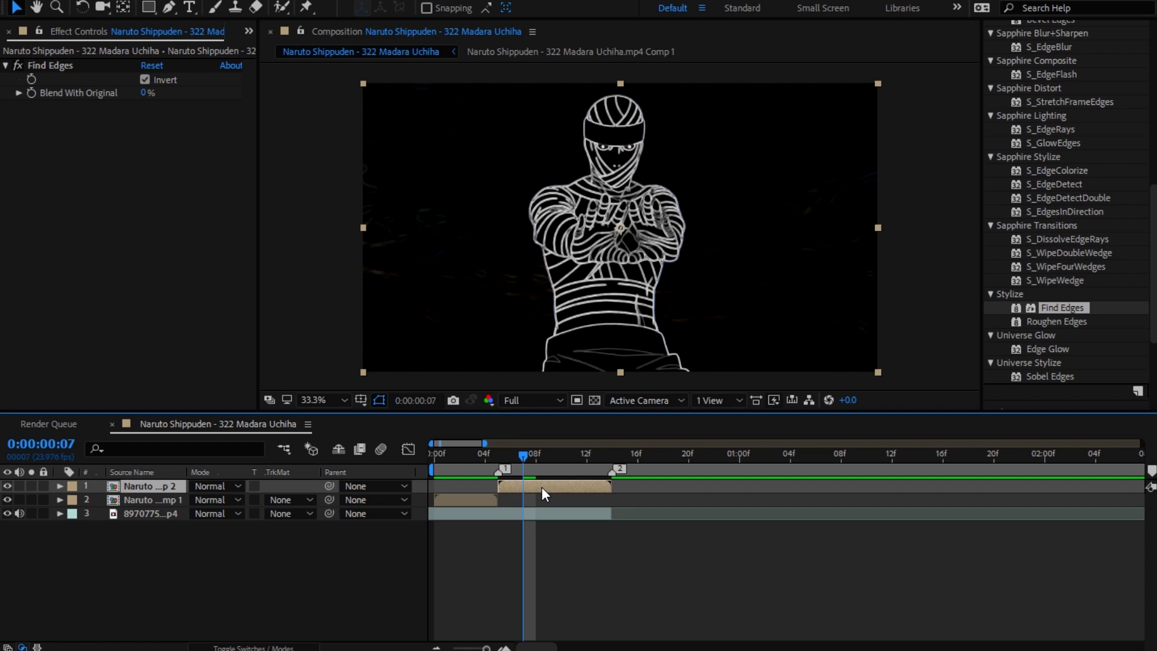
key("ctrl+d")
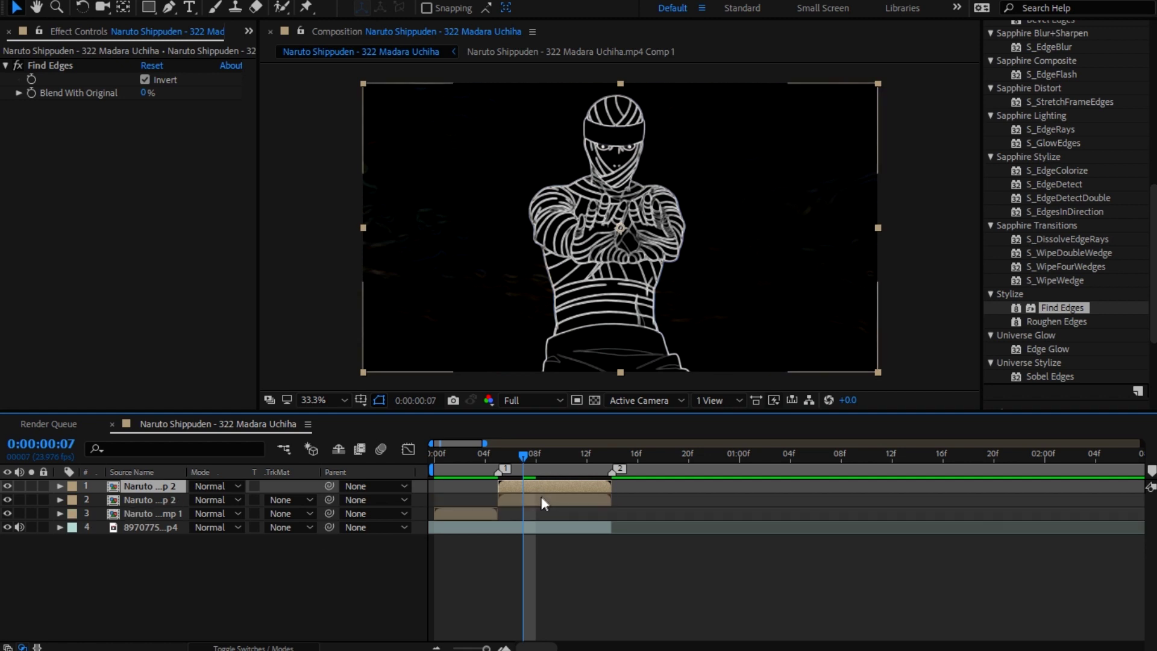
left_click(540, 501)
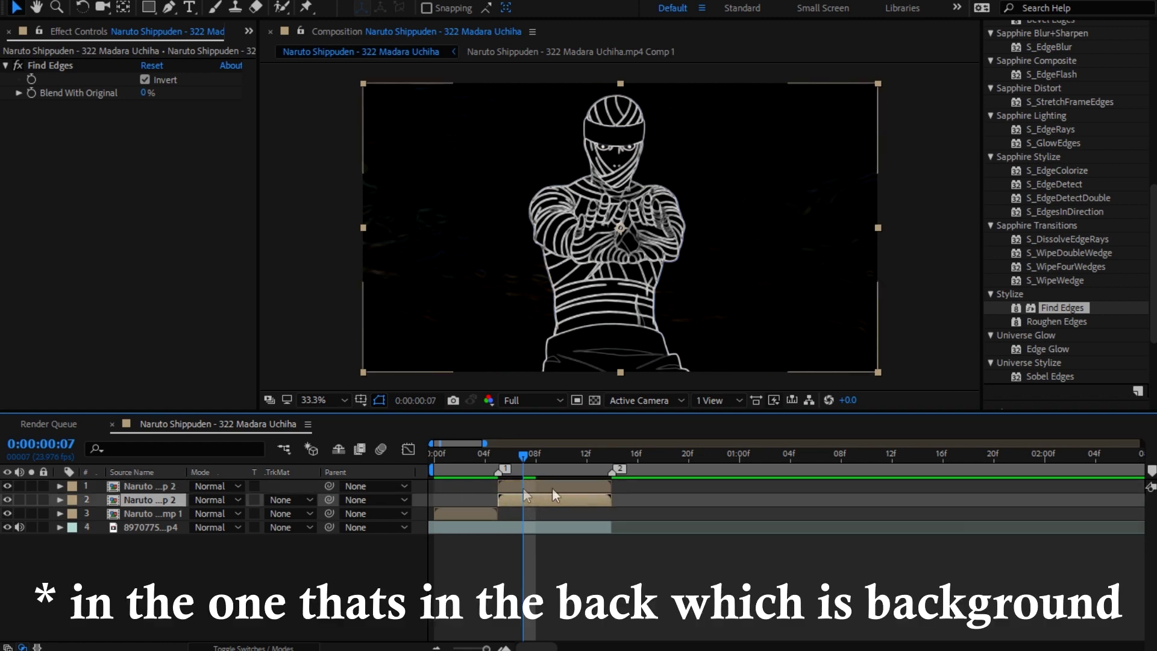
left_click(53, 64)
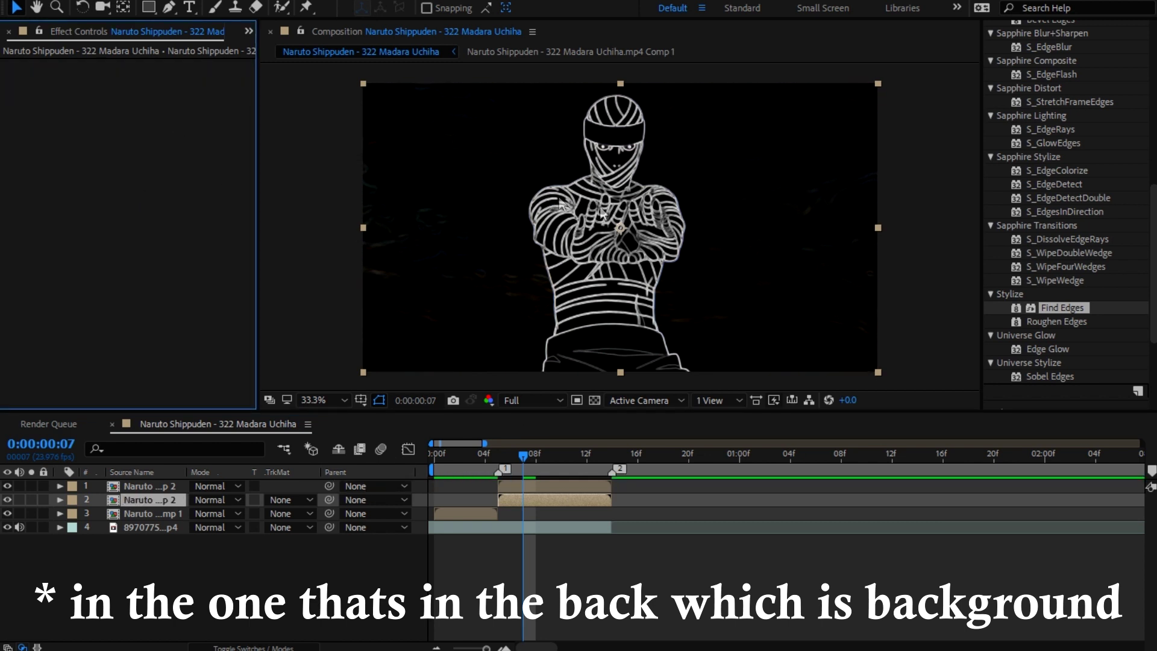
Step: Set layer 1's blending mode to Add
left_click(535, 486)
left_click(223, 486)
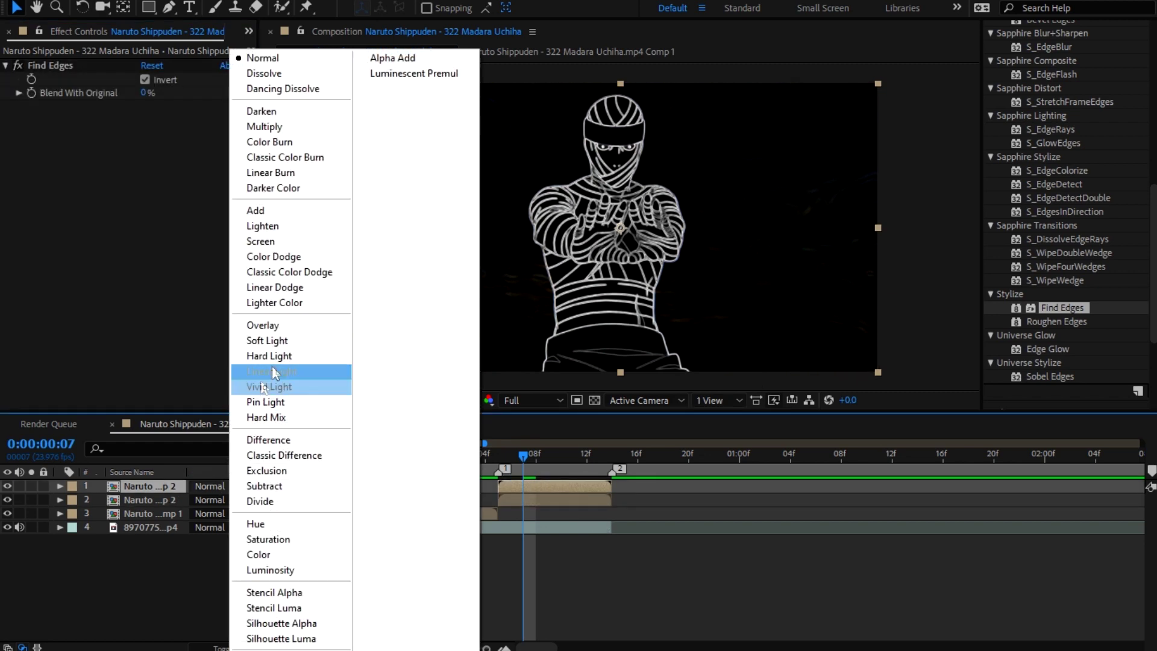
left_click(176, 562)
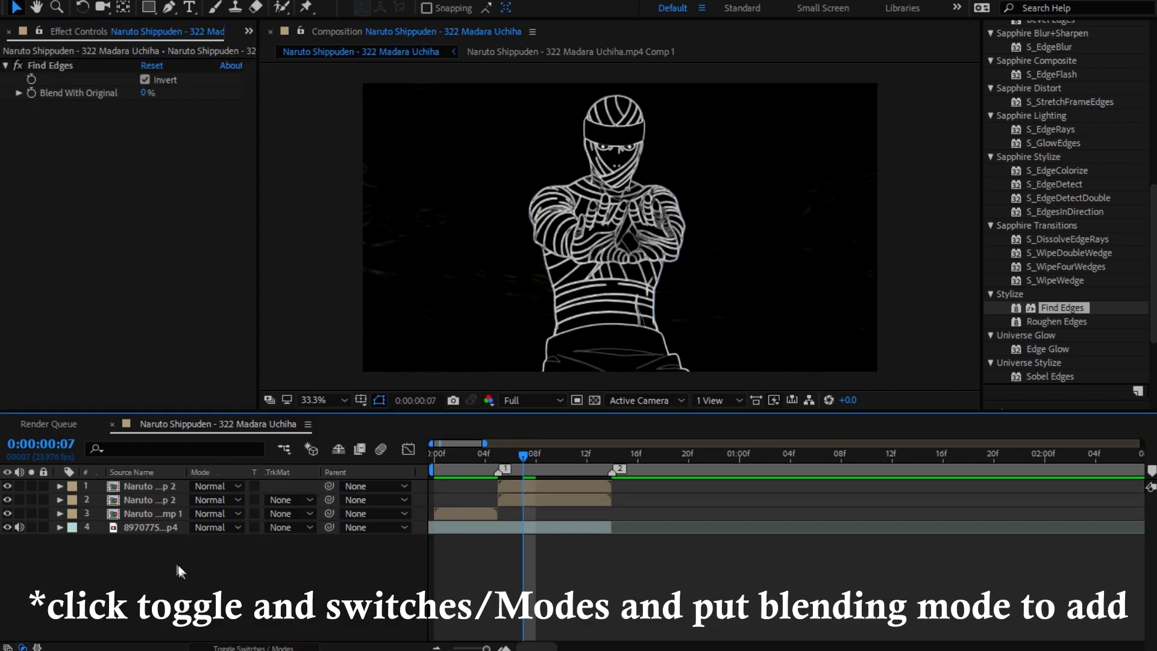
right_click(519, 487)
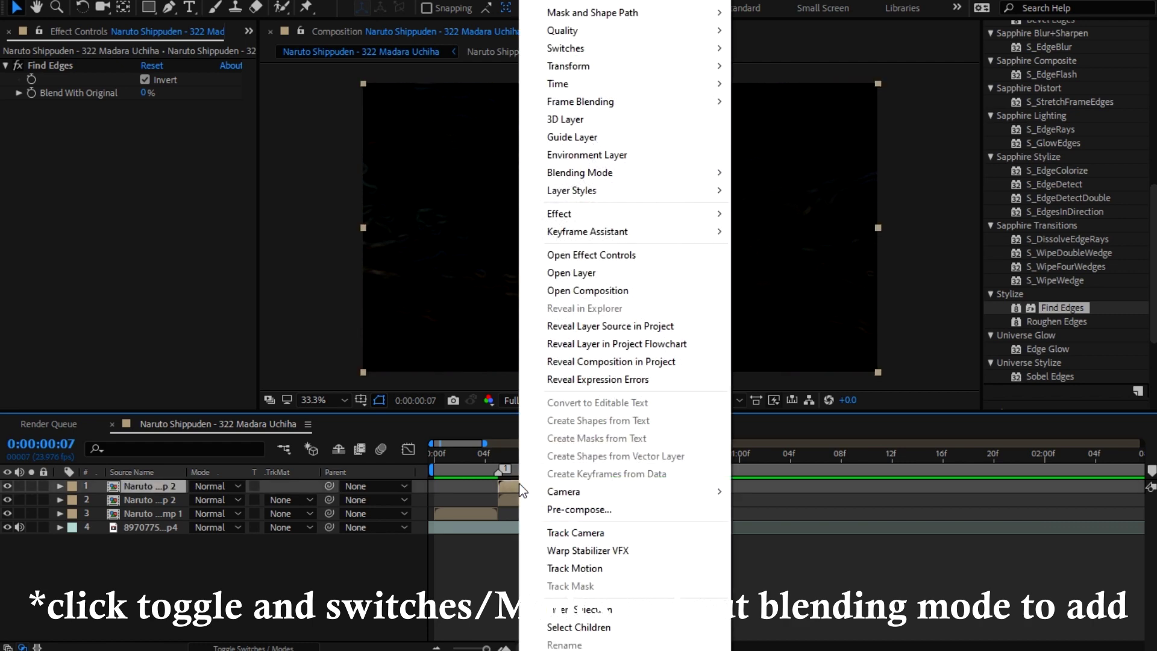
right_click(170, 486)
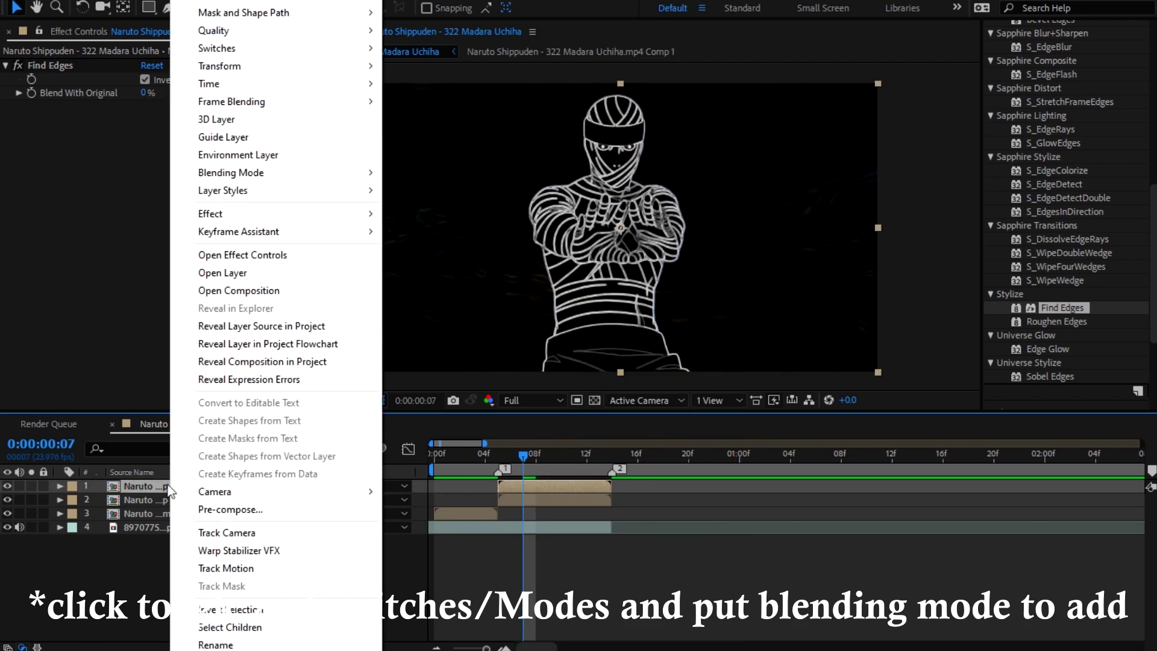
left_click(181, 487)
left_click(211, 485)
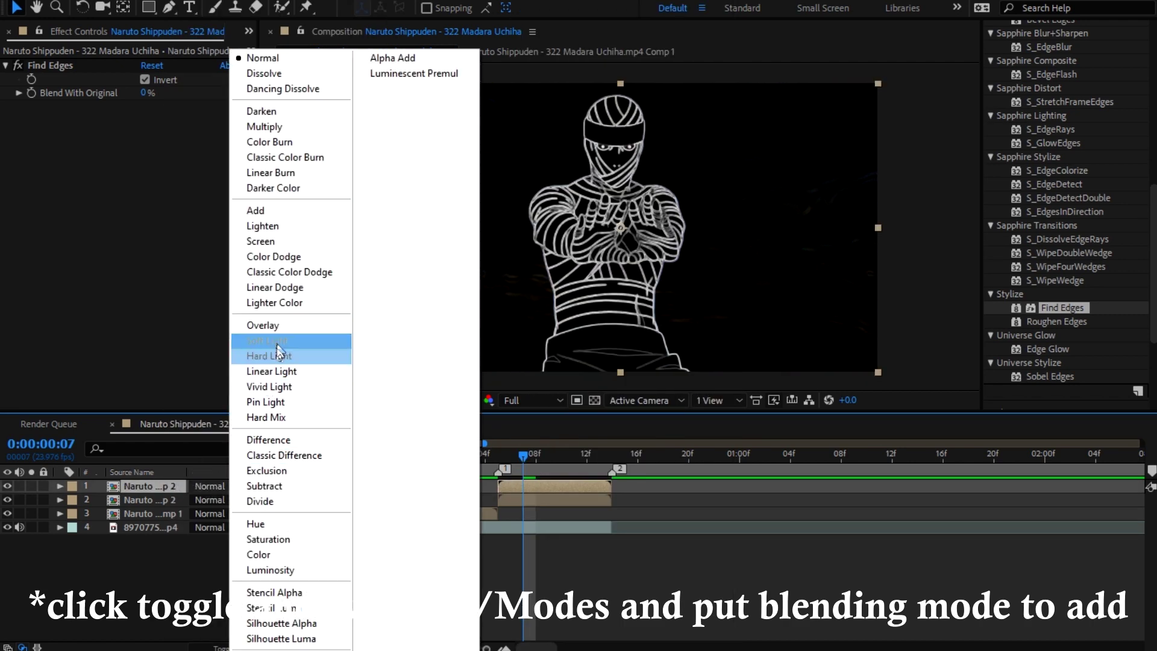
left_click(222, 627)
left_click(222, 627)
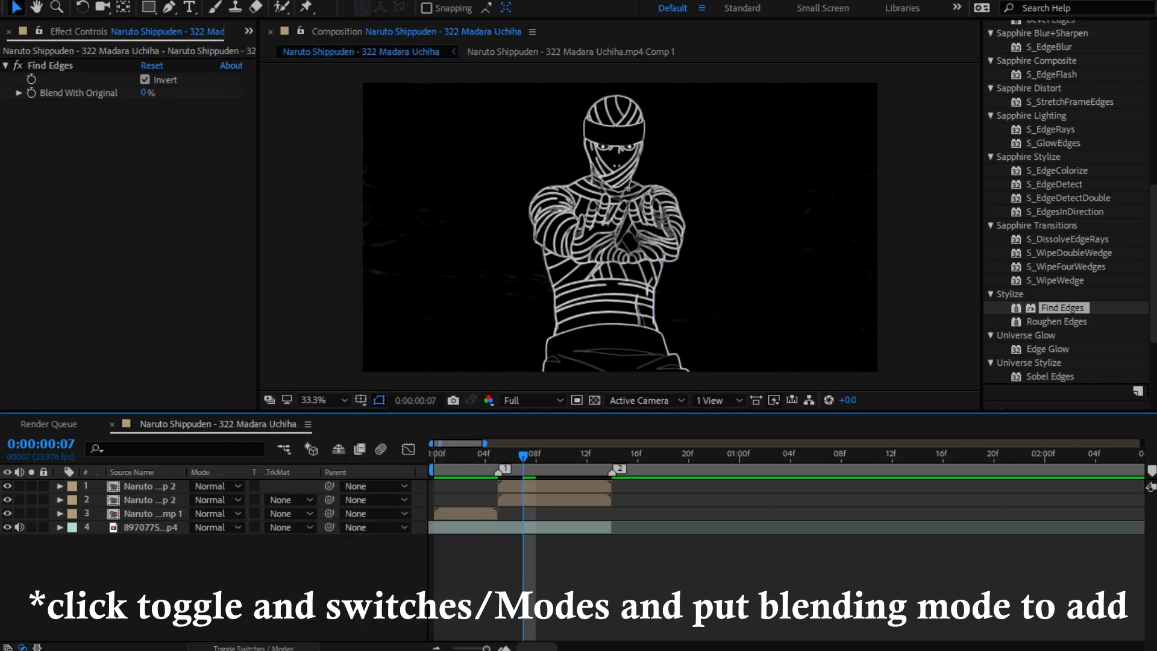
left_click(228, 489)
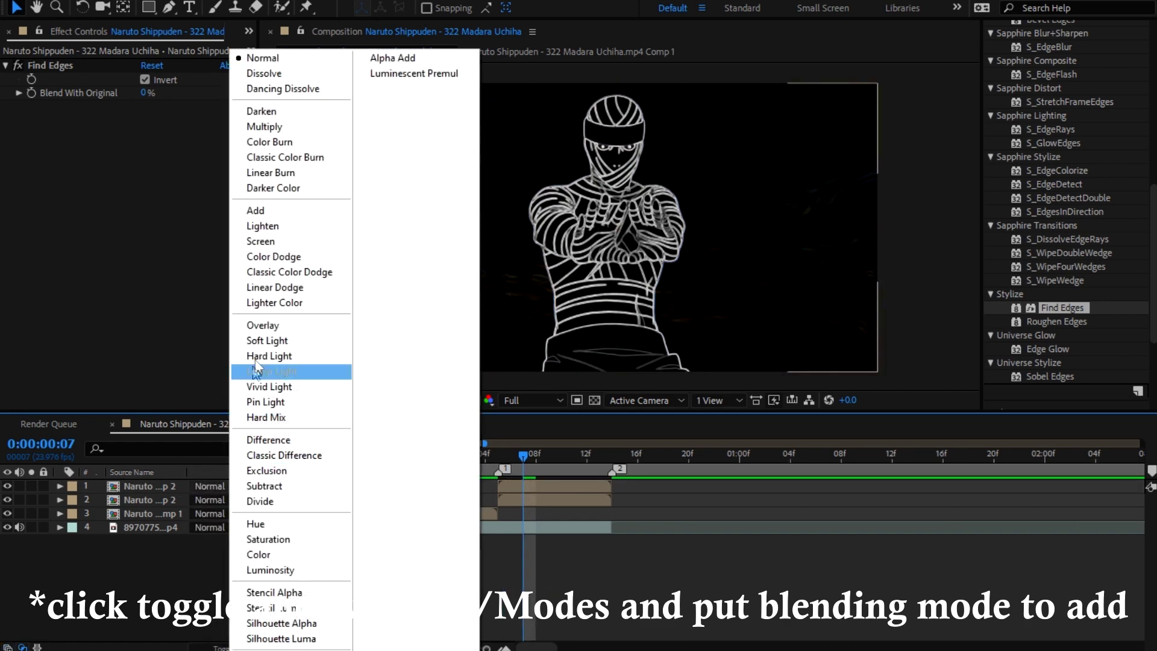
left_click(255, 211)
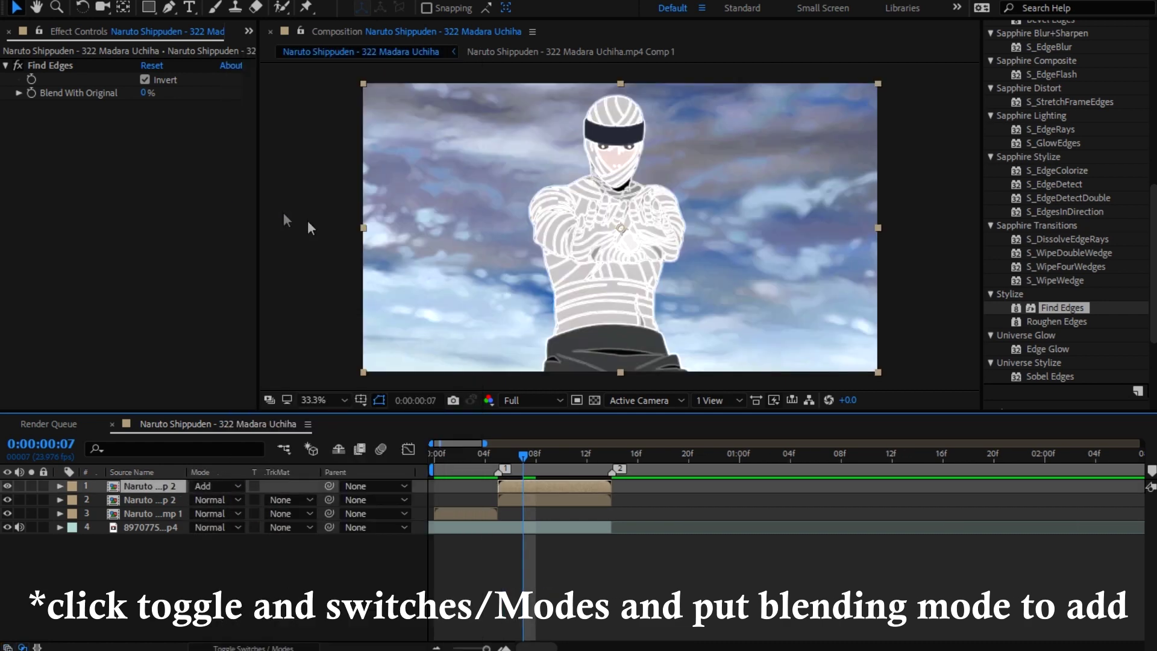
Step: Scale layer 1 to 102%, then delete its Find Edges effect and the top Add layer
key("s")
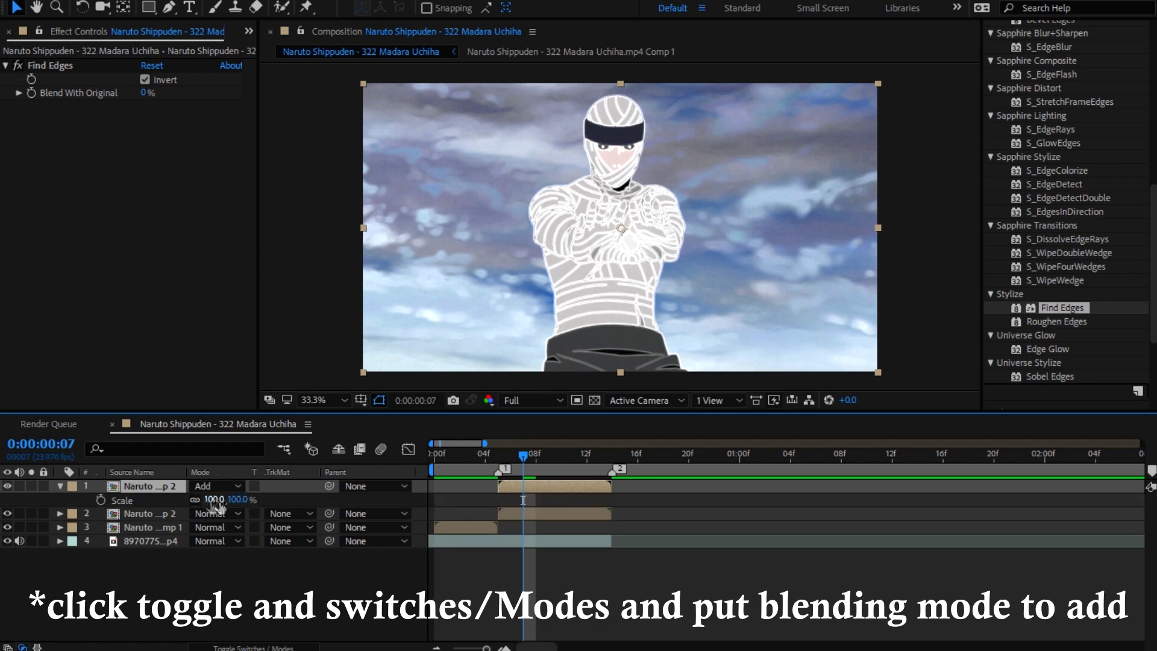
left_click_drag(214, 500, 220, 499)
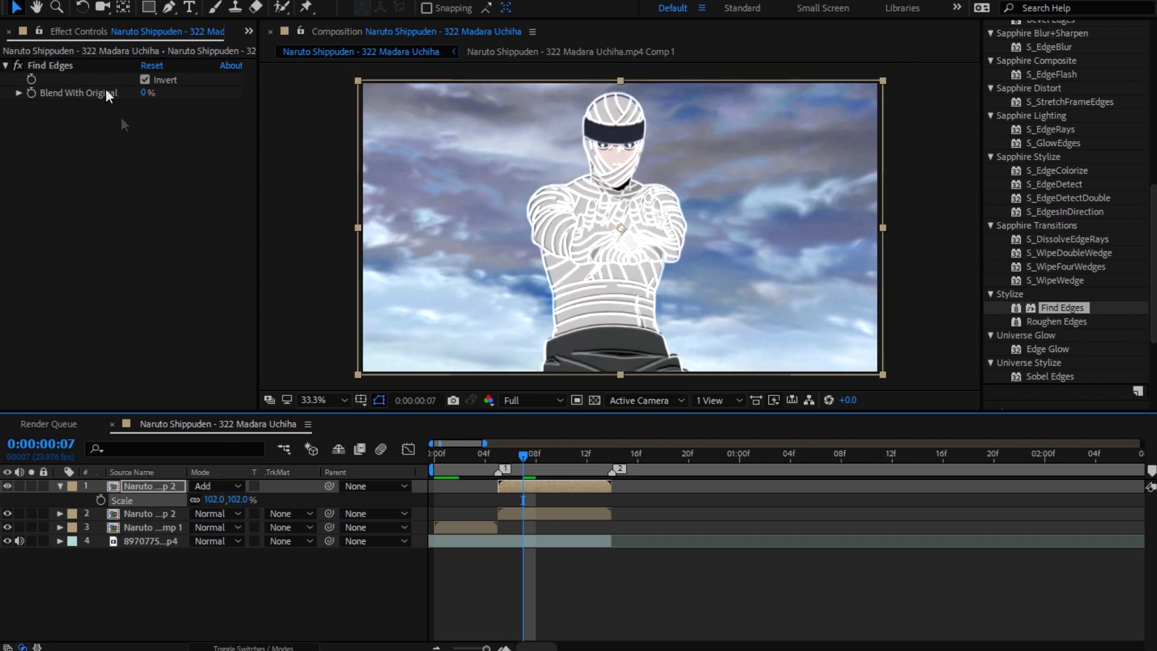
left_click(58, 72)
key("Delete")
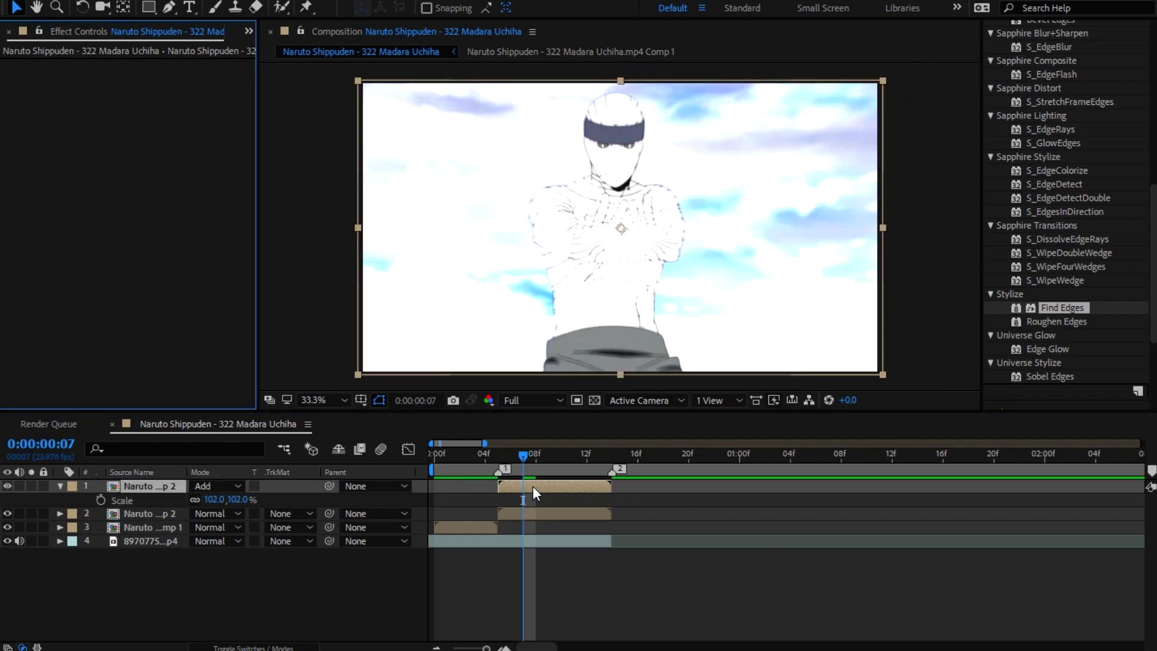
left_click(533, 486)
key("Delete")
Step: Duplicate layer 1 and apply Sapphire S_EdgeDetect to the new top layer
left_click(533, 488)
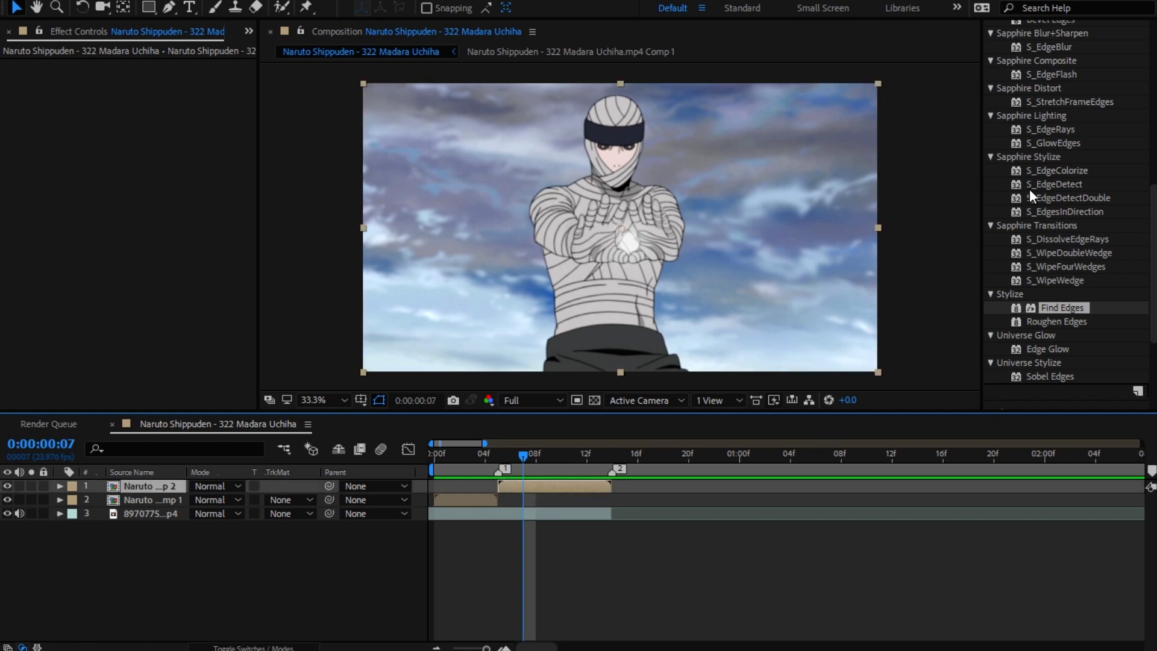
left_click(1048, 129)
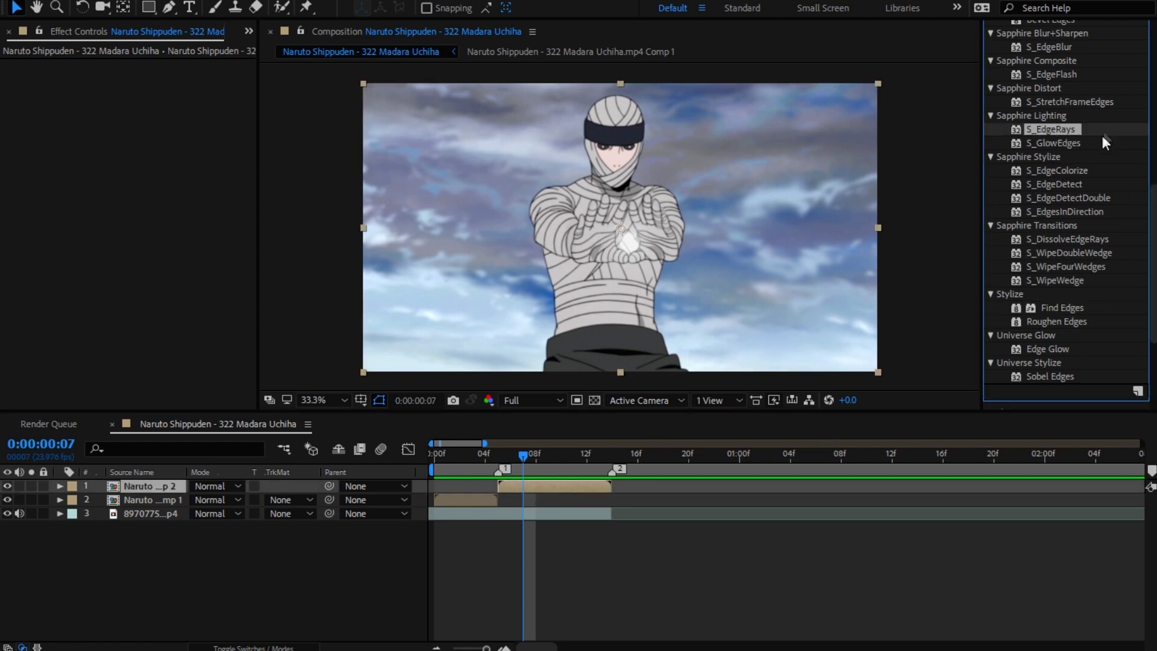
left_click(1060, 184)
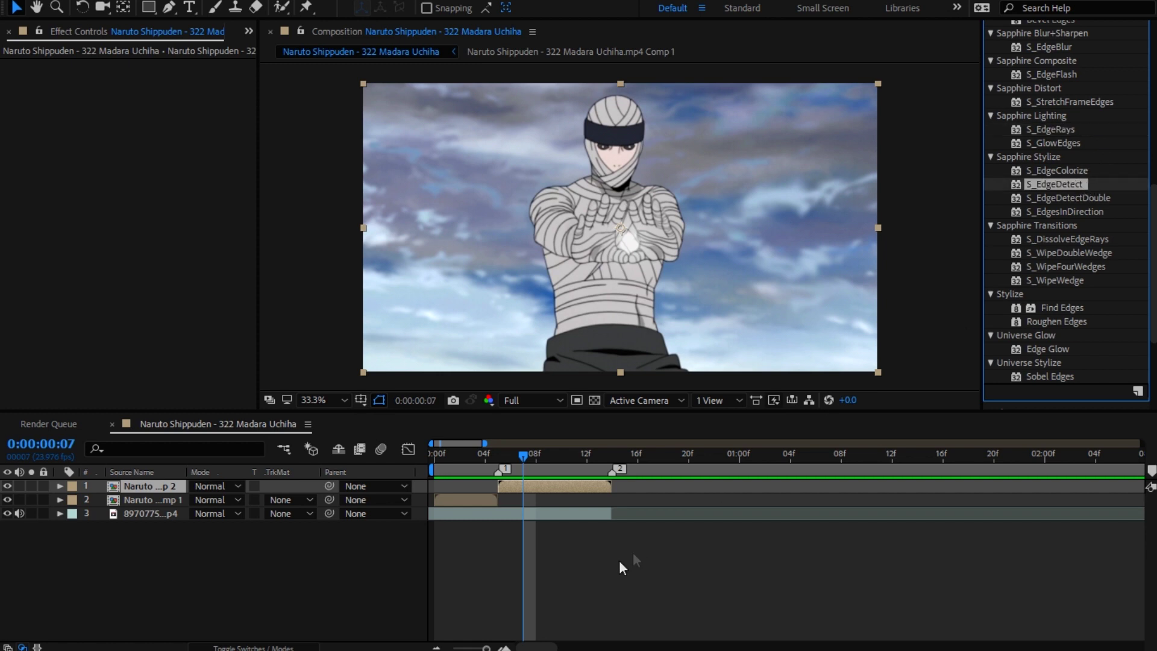
left_click(547, 488)
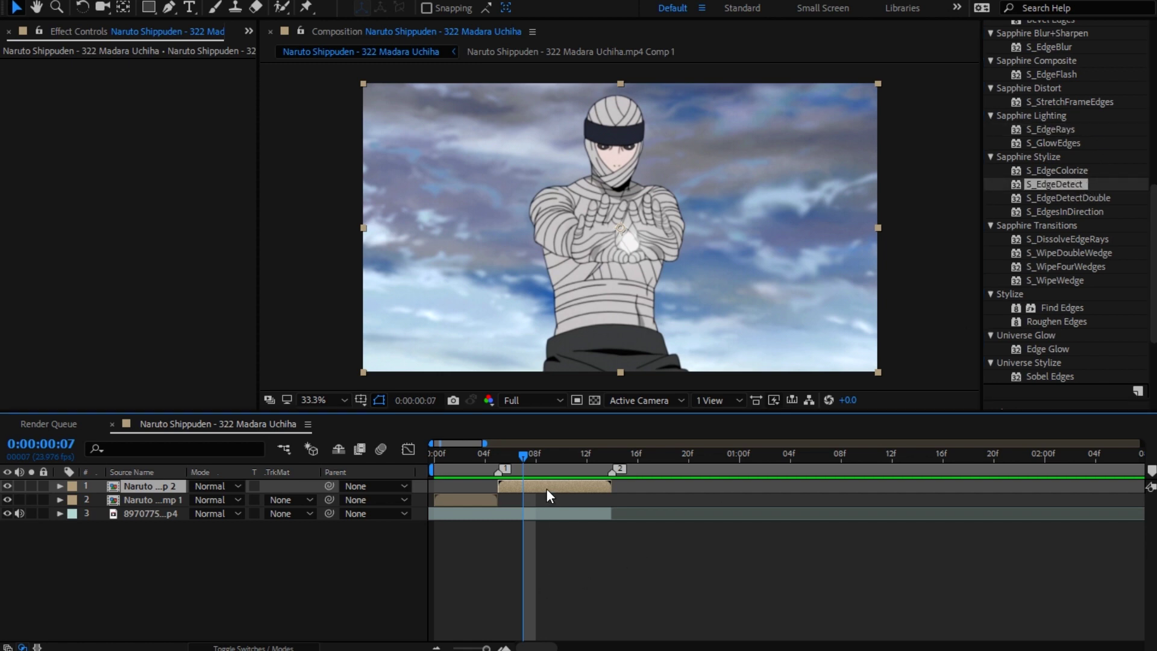
key("ctrl+d")
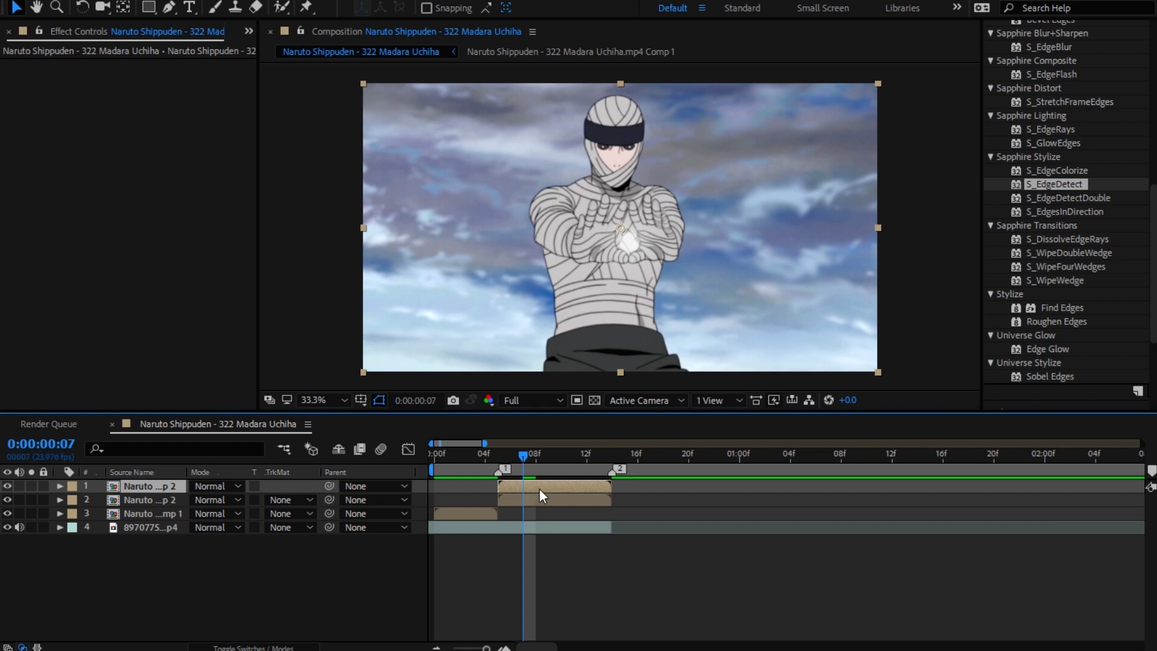
left_click_drag(1058, 184, 544, 488)
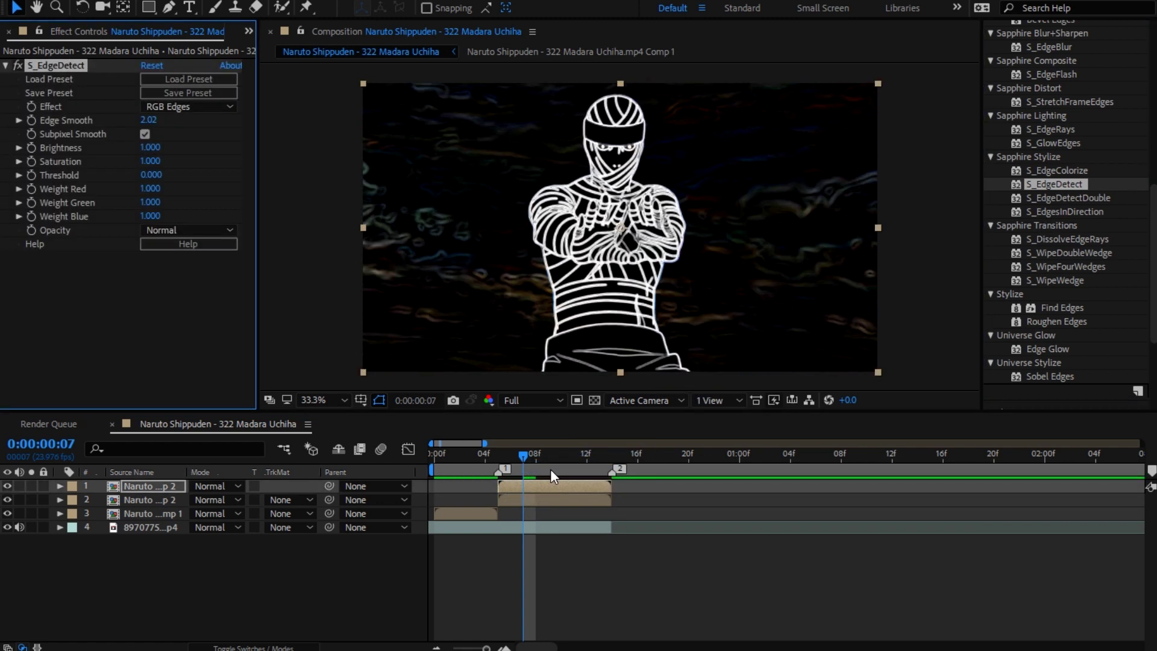
Step: Set S_EdgeDetect to Mono Edges with Threshold 0.290
left_click(199, 106)
left_click(202, 159)
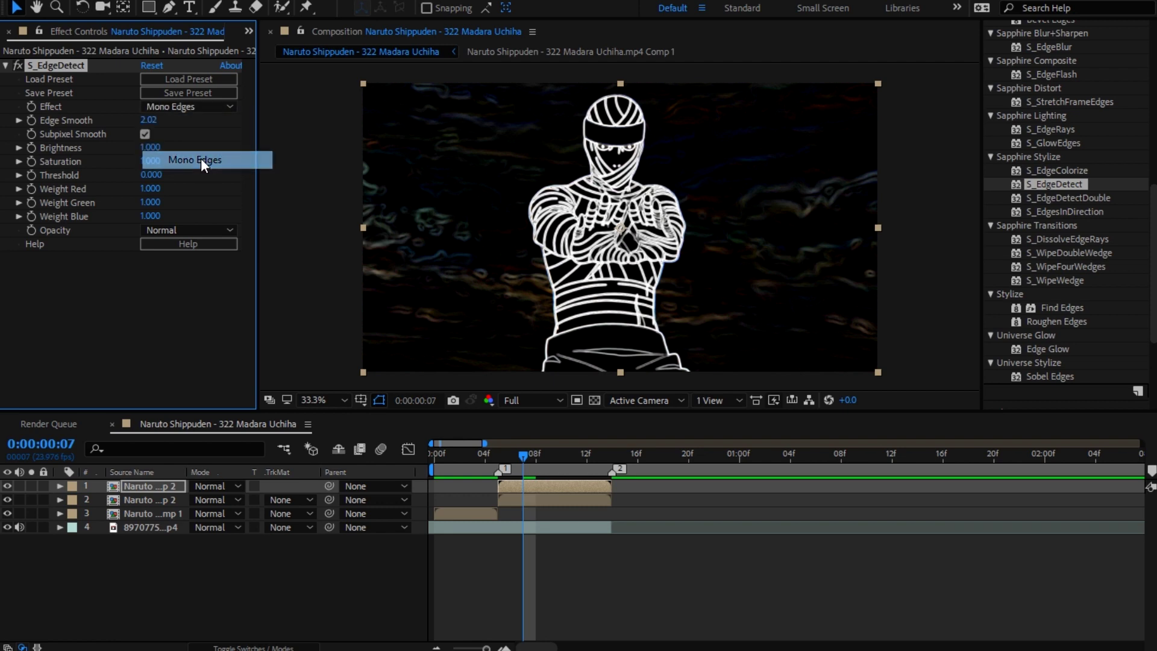
left_click(195, 109)
left_click(189, 106)
left_click(190, 107)
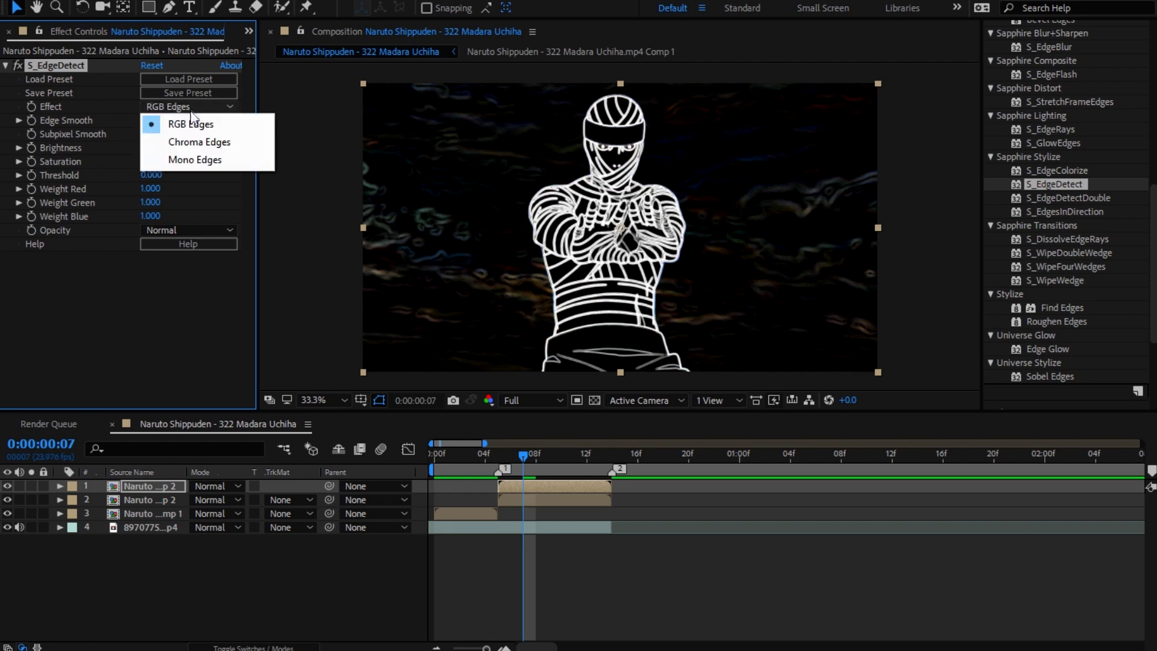
left_click(198, 140)
left_click(200, 108)
left_click(209, 161)
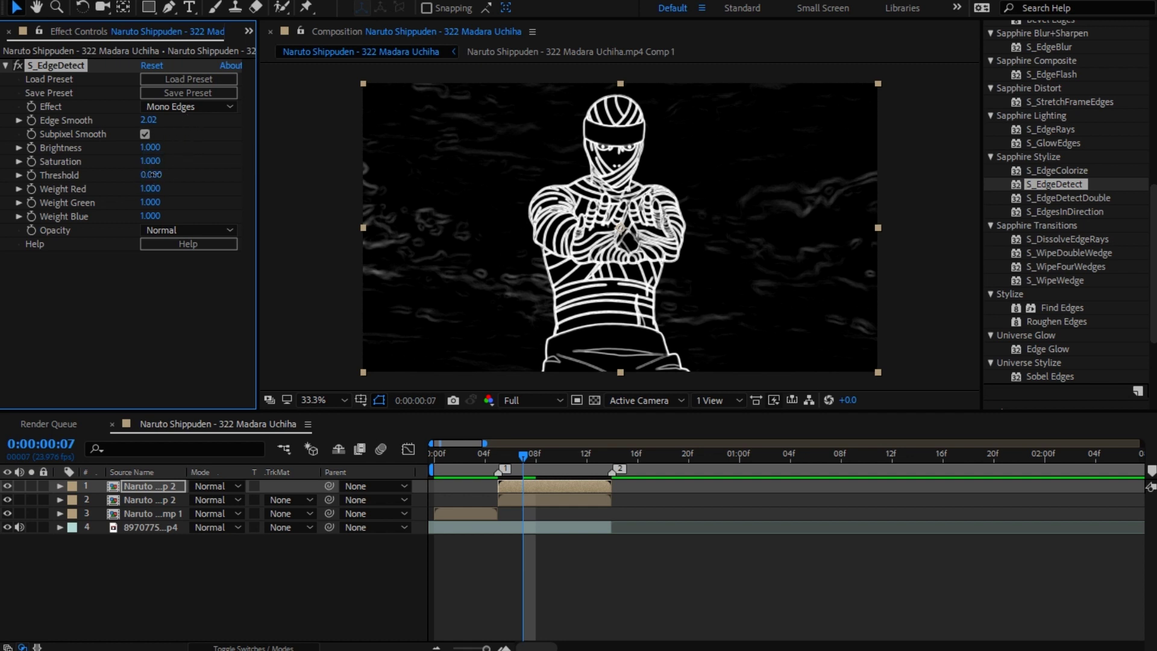
left_click_drag(154, 175, 183, 176)
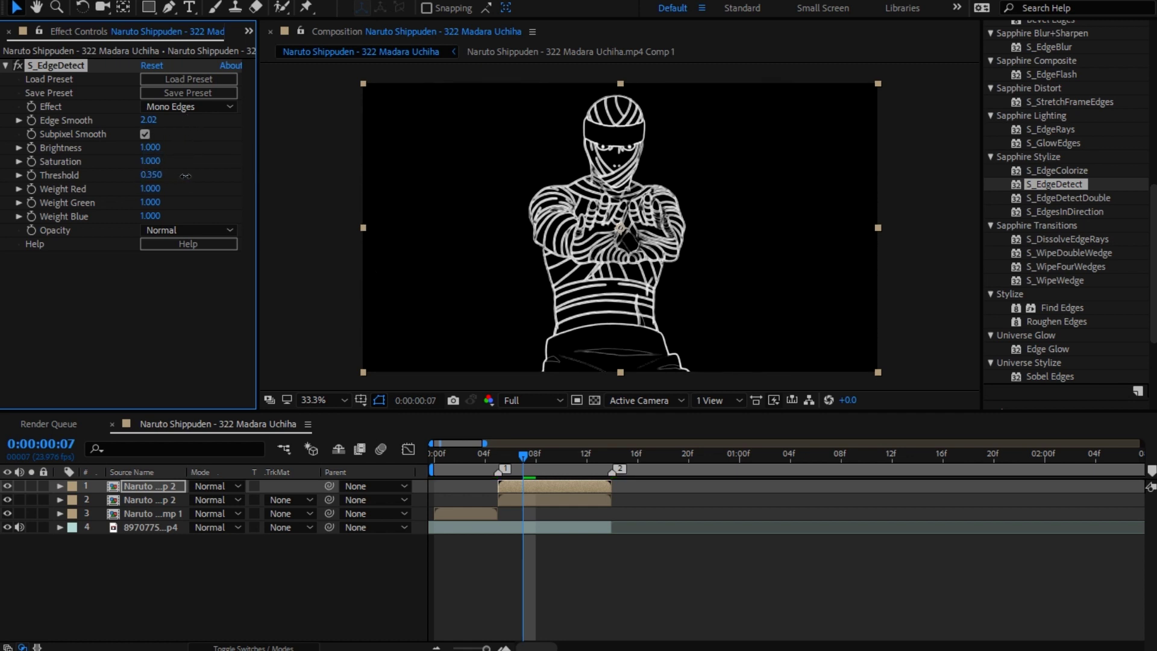
left_click_drag(158, 180, 151, 175)
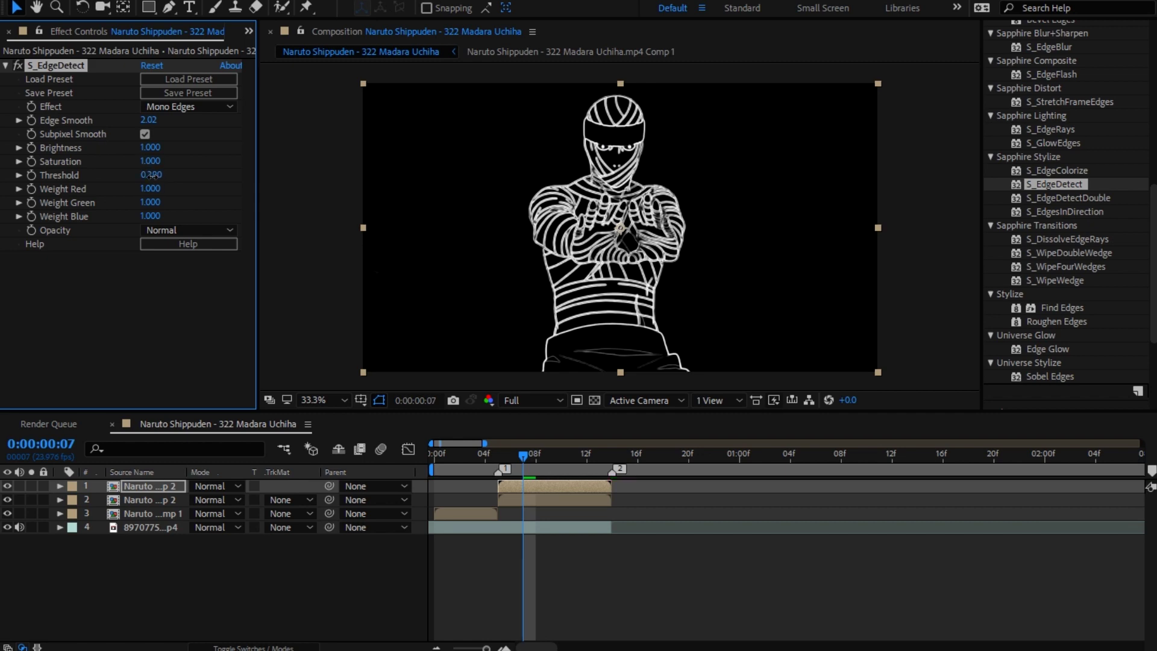
left_click(541, 491)
Step: Set the outline layer to Add mode and scale it to 110%
left_click(223, 485)
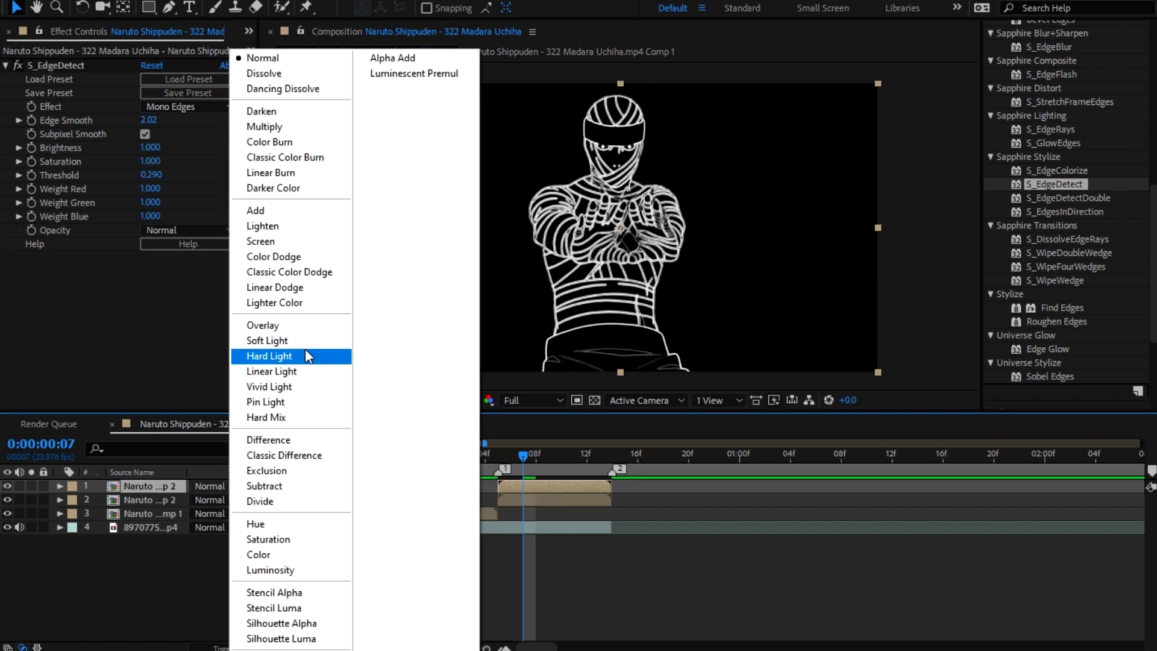
left_click(253, 209)
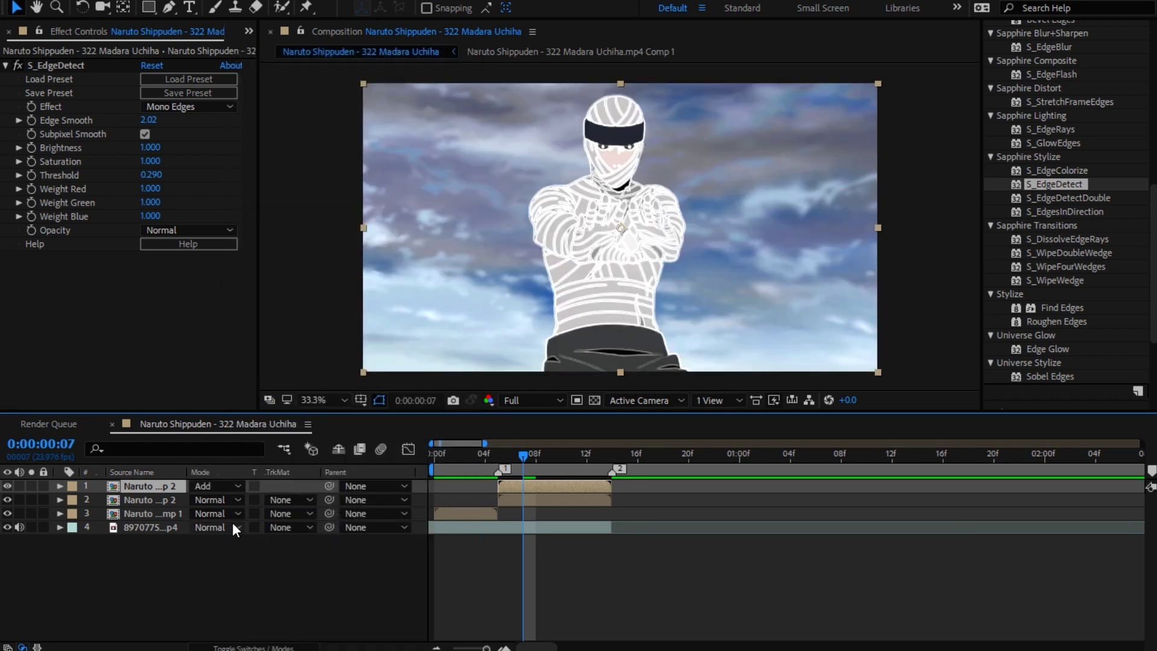
key("s")
left_click_drag(212, 499, 219, 505)
Step: Keyframe the outline layer's scale at 114% on frame 5 and 116% on frame 13, then play
left_click(509, 455)
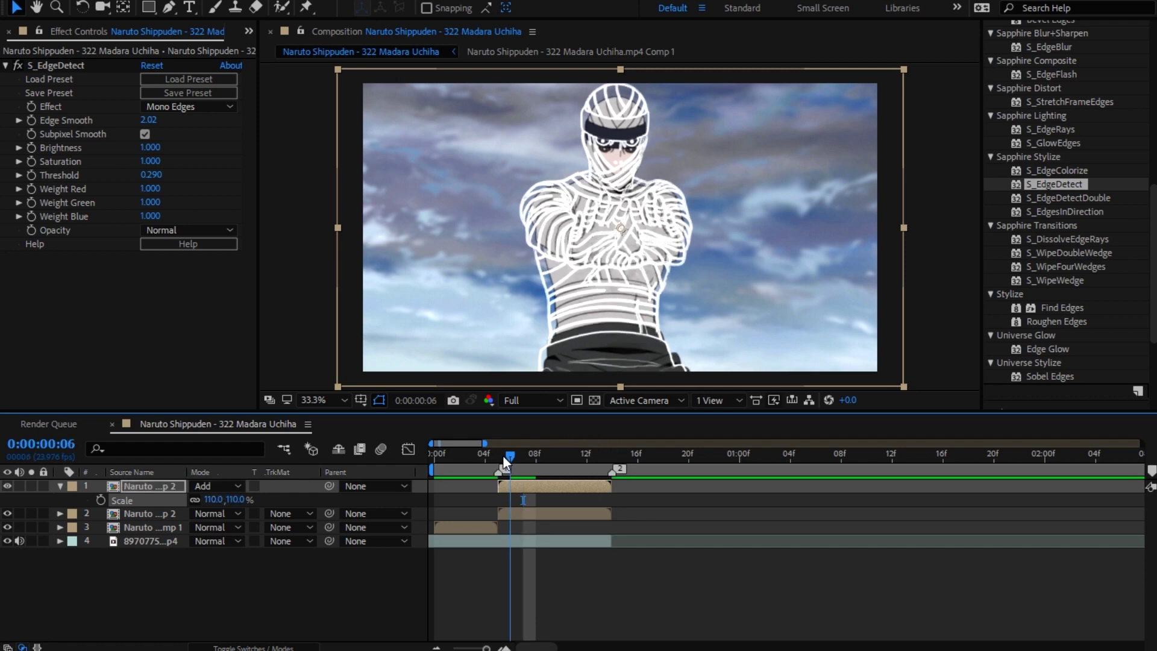
mouse_move(502, 454)
left_mouse_down()
mouse_move(591, 457)
mouse_move(507, 461)
left_mouse_up()
left_click(503, 461)
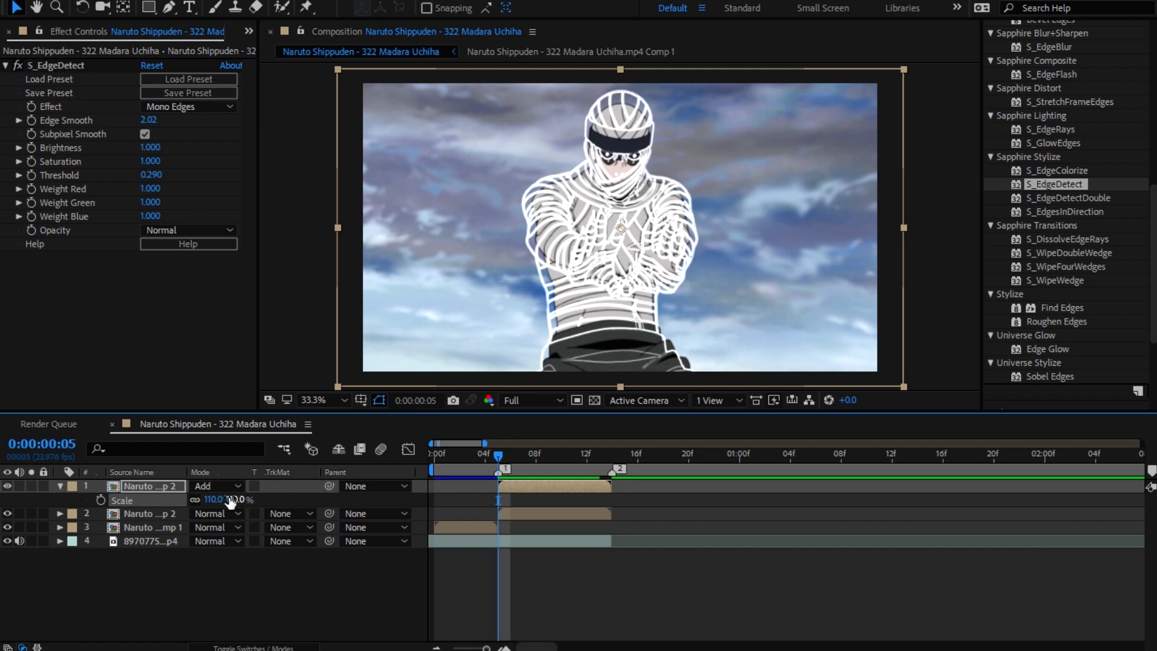
left_click_drag(221, 499, 221, 500)
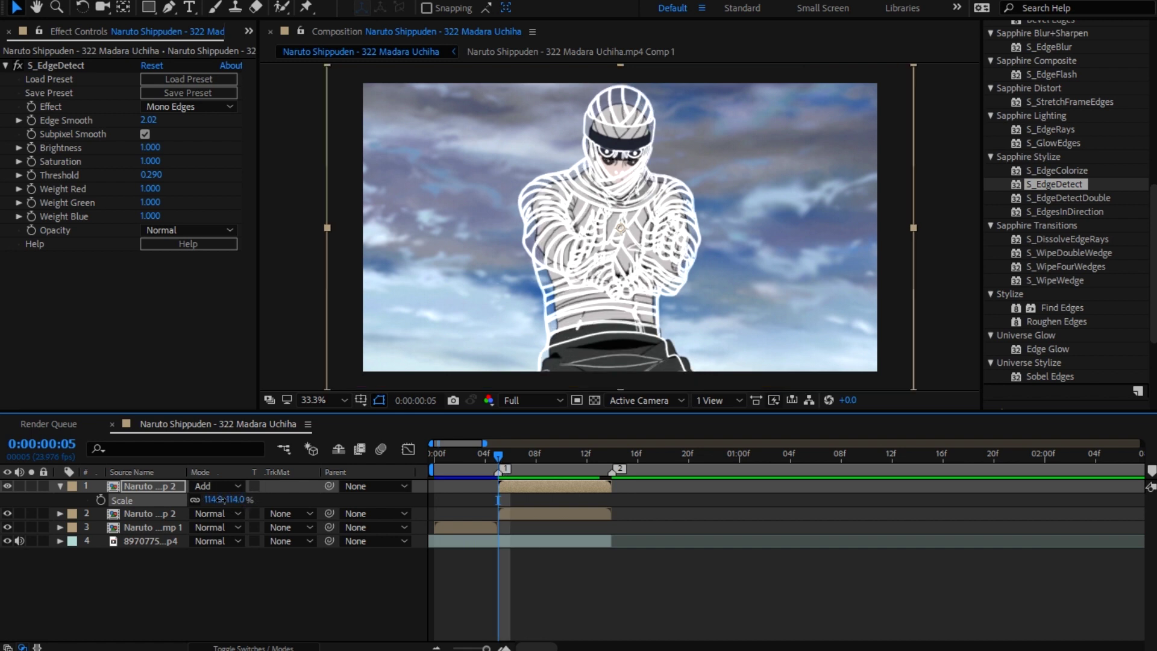
left_click(101, 500)
left_click(599, 454)
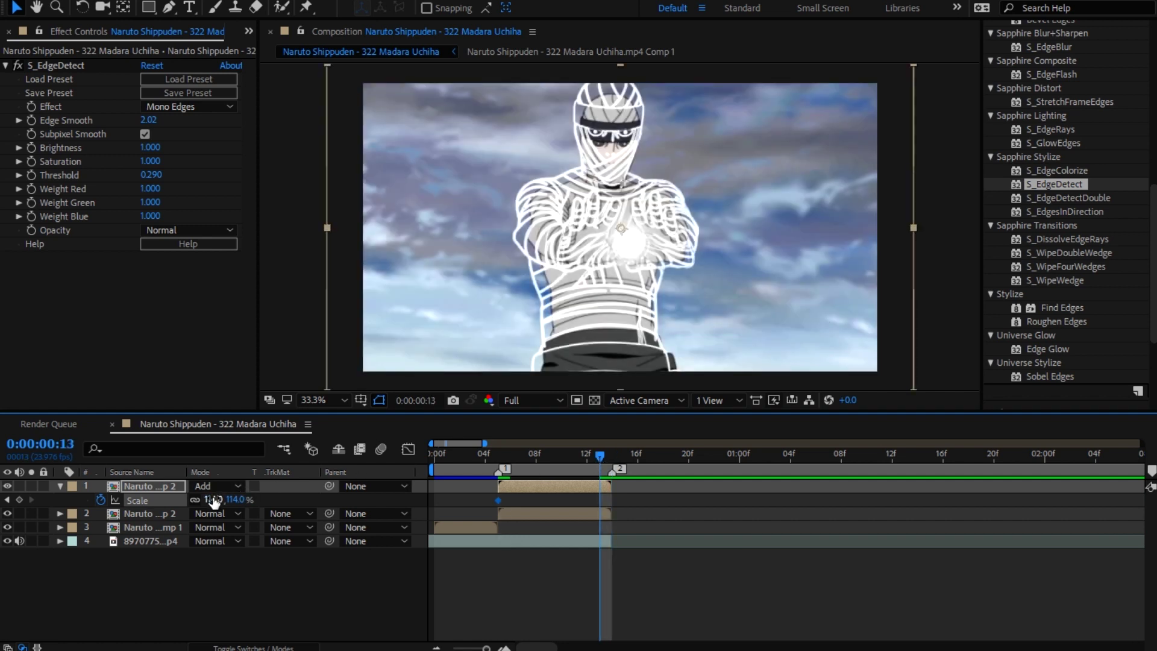
left_click_drag(213, 499, 214, 500)
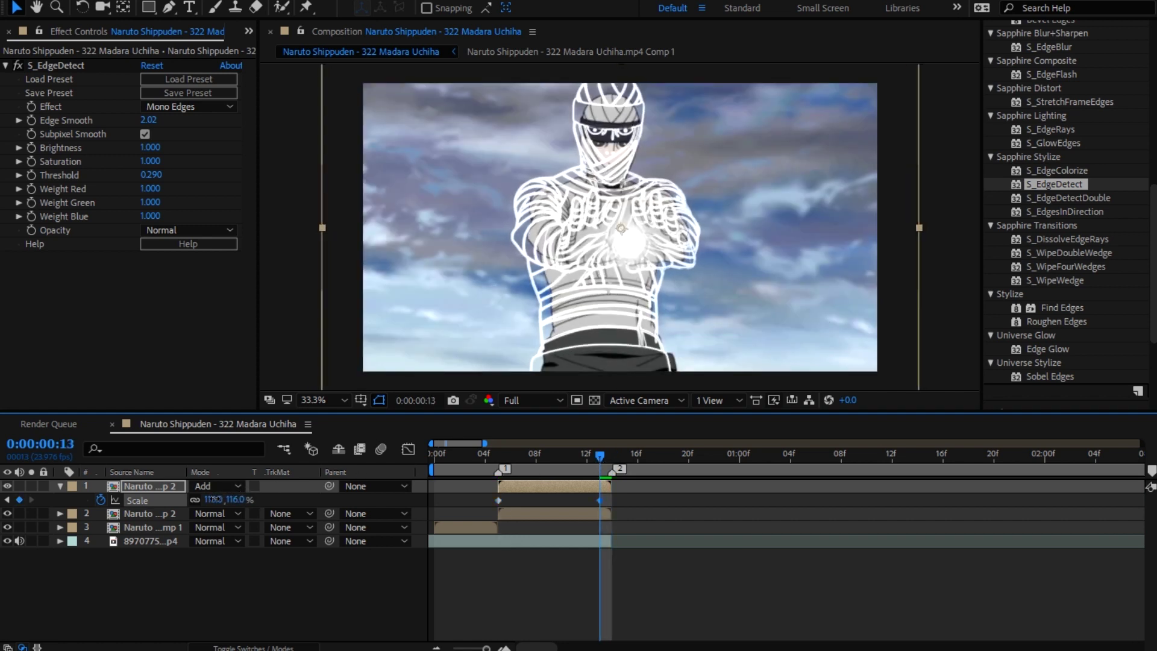
left_click_drag(547, 457, 521, 456)
key("space")
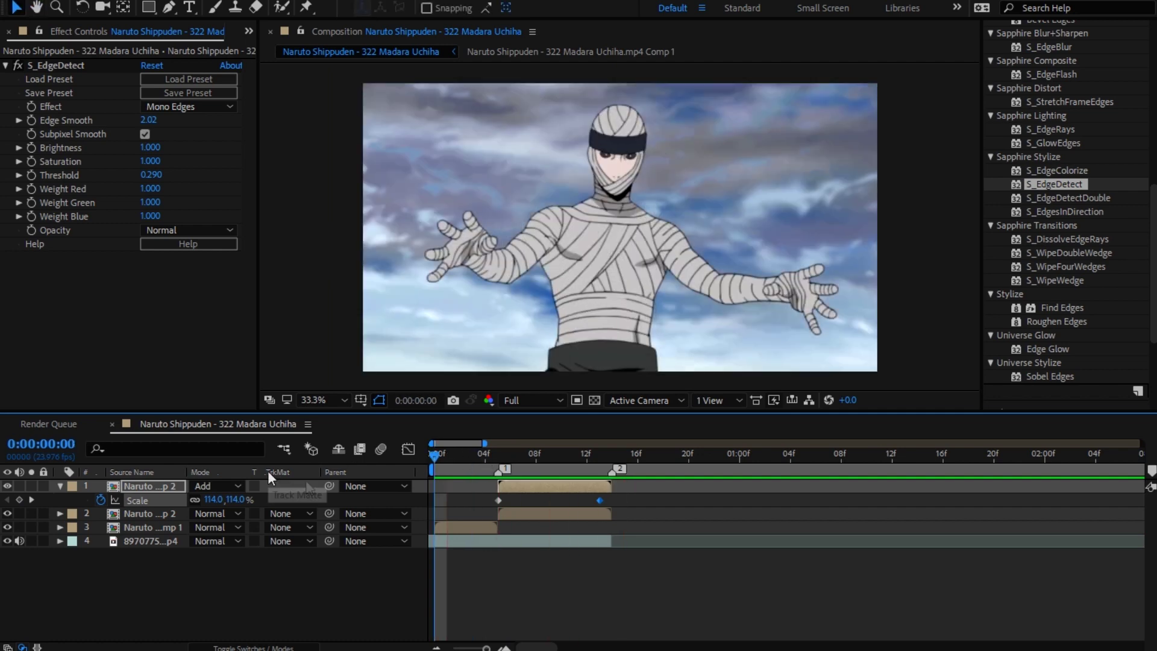
Step: Solo layer 4's footage to scrub through it, then show all layers at frame 0
left_click(453, 528)
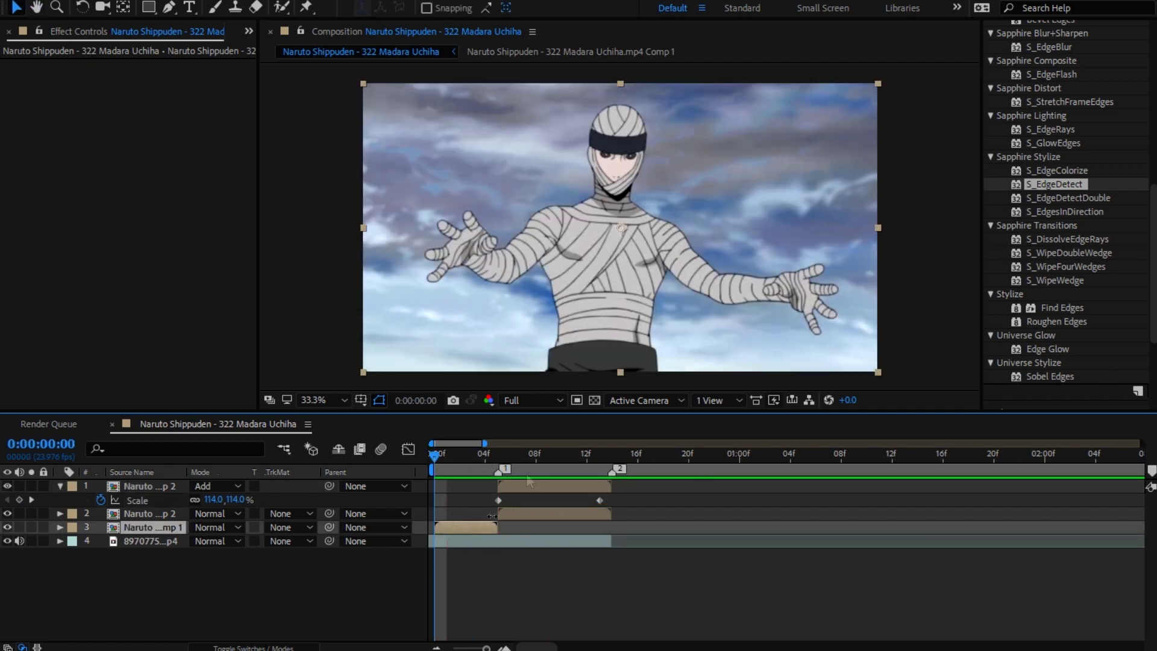
left_click(30, 540)
left_click_drag(436, 457, 296, 501)
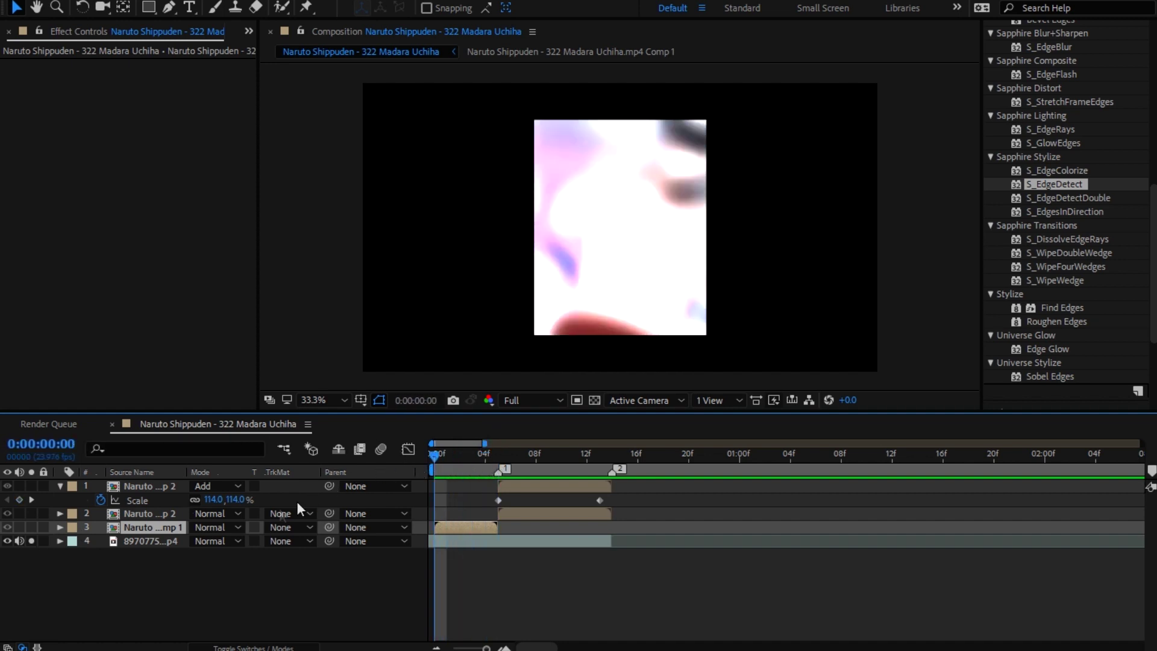
left_click(31, 541)
Step: Keyframe layer 3's scale at 230% on frame 0 and 102% on frame 4
key("s")
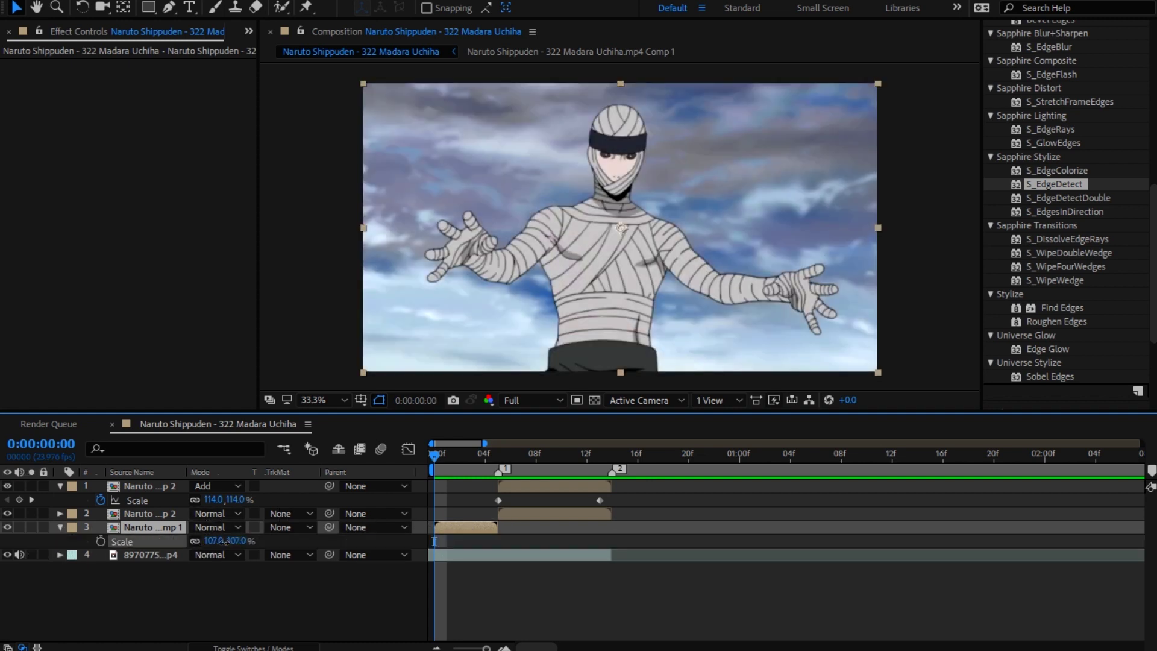
left_click_drag(212, 541, 300, 537)
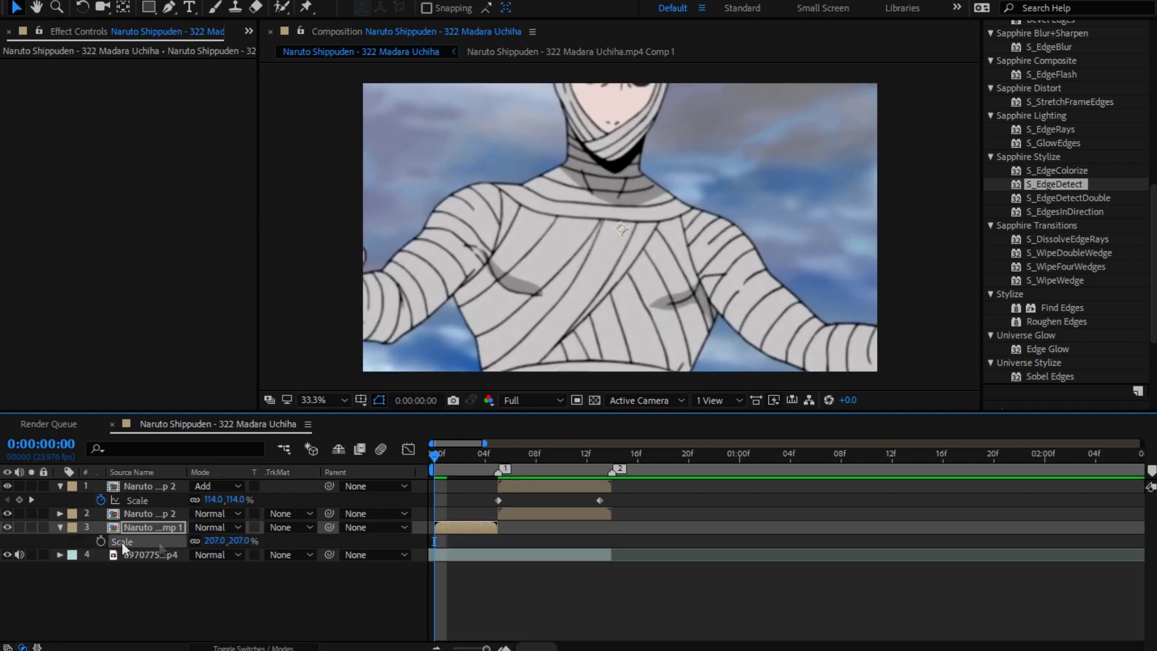
left_click(101, 540)
left_click_drag(489, 460, 485, 460)
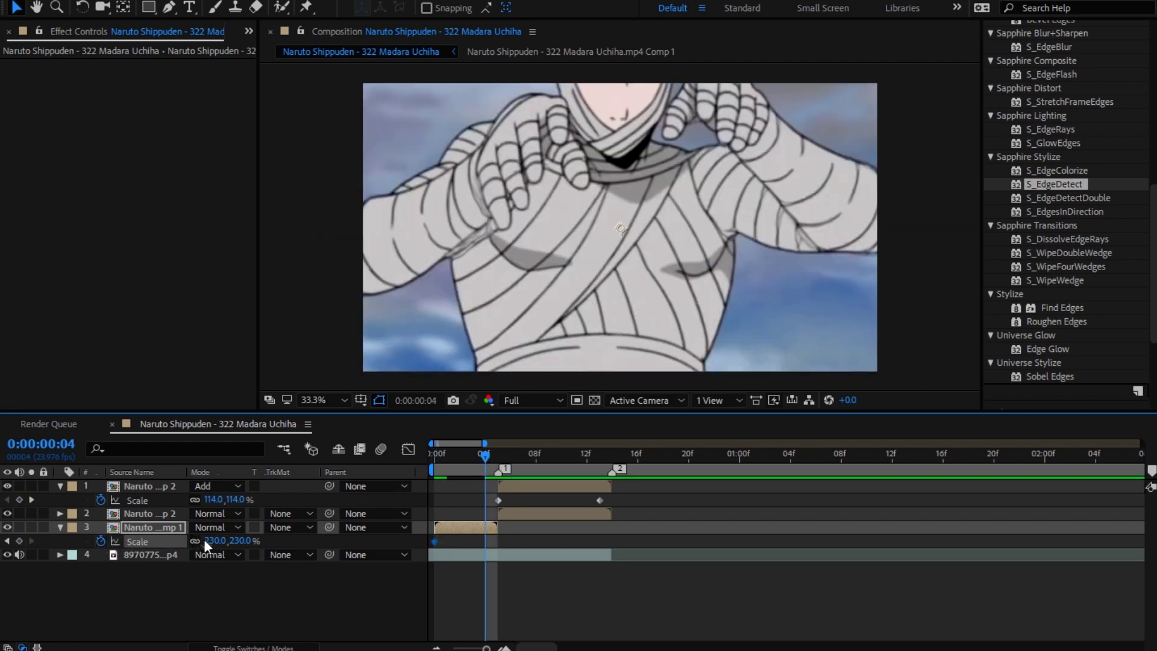
left_click_drag(208, 541, 114, 543)
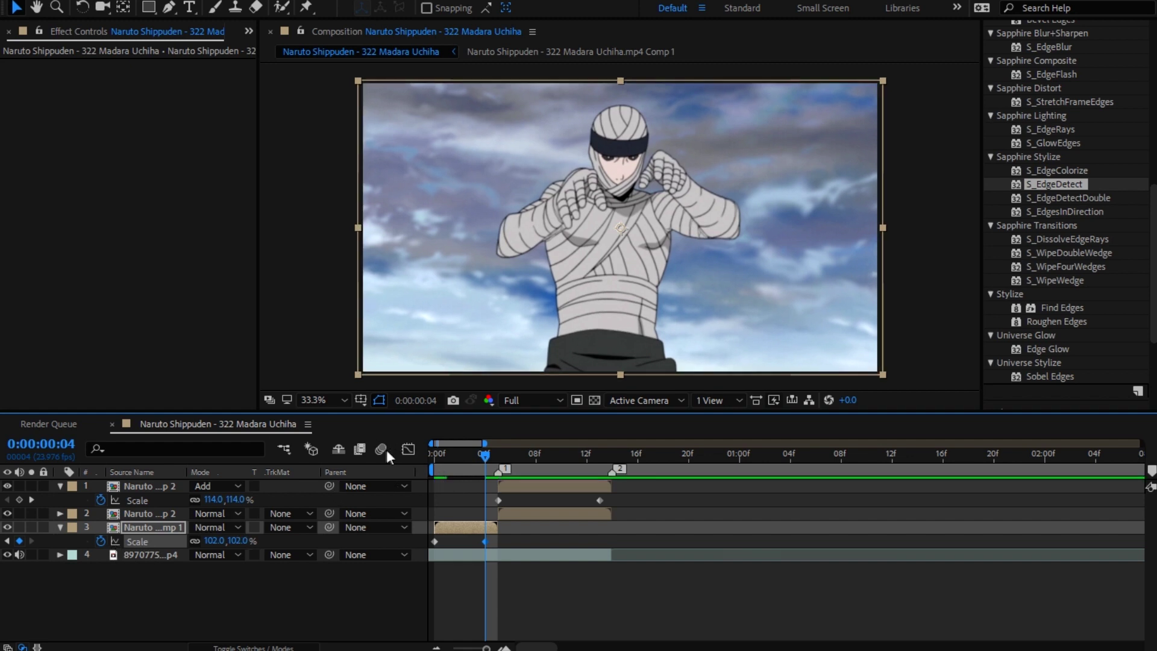
Step: In the Graph Editor, give the first scale keyframe a steep ease out and ease into the end keyframe
left_click(408, 448)
left_click(436, 488)
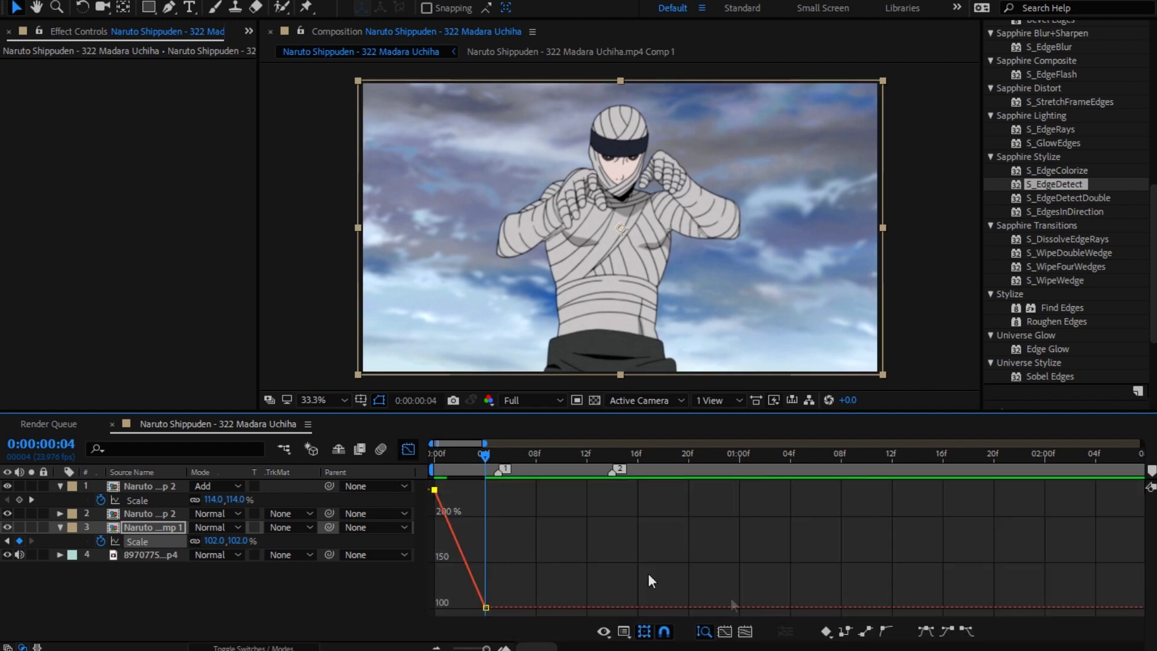
left_click(859, 631)
left_click_drag(450, 528, 427, 603)
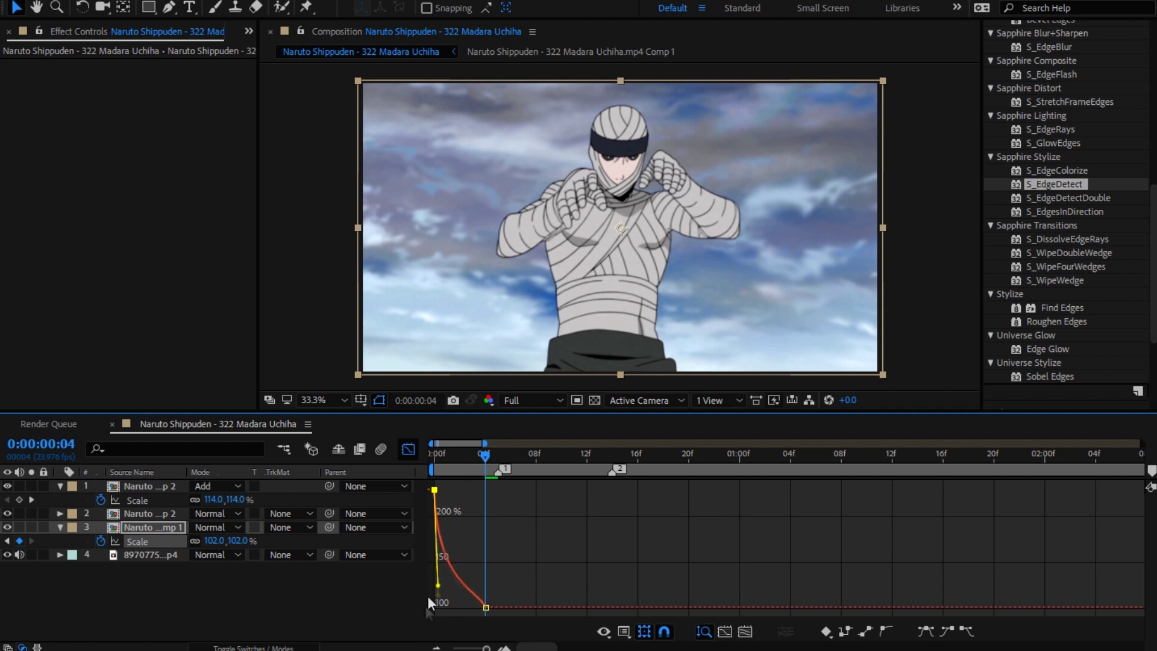
left_click(485, 607)
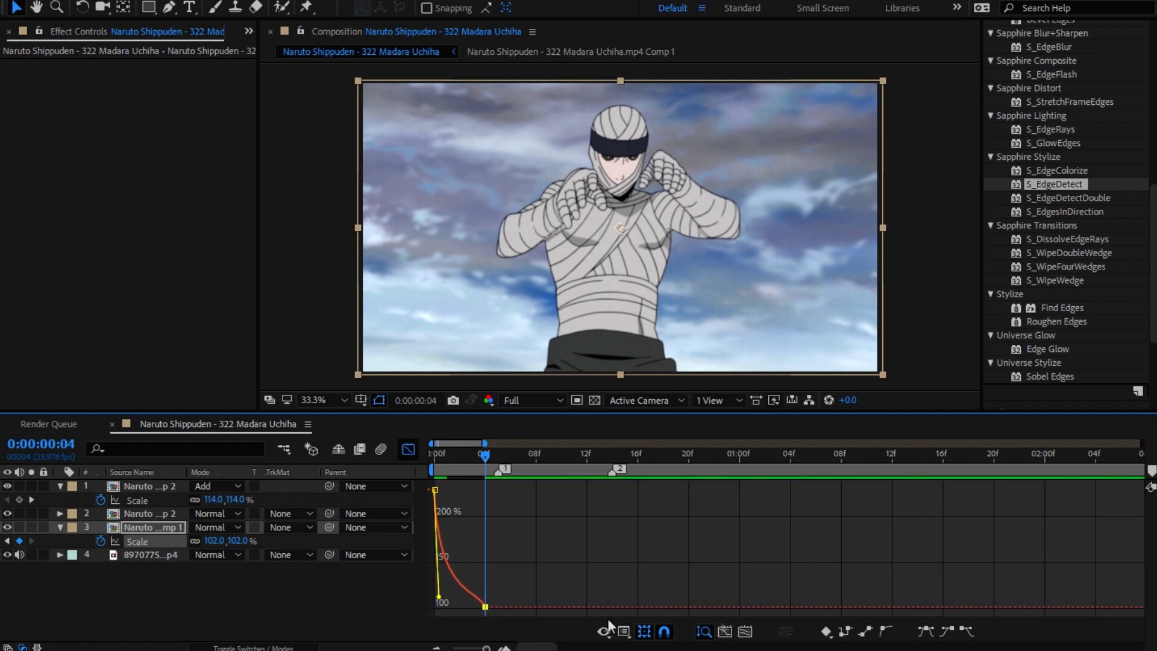
left_click(885, 631)
left_click_drag(482, 596, 467, 603)
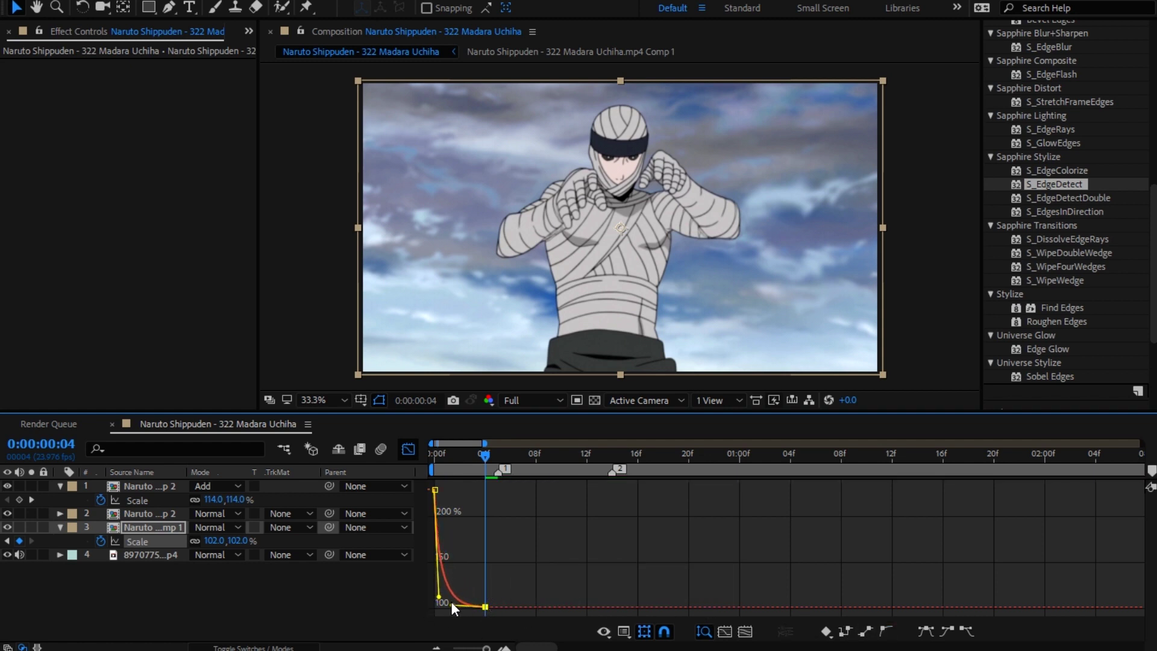
left_click(439, 596)
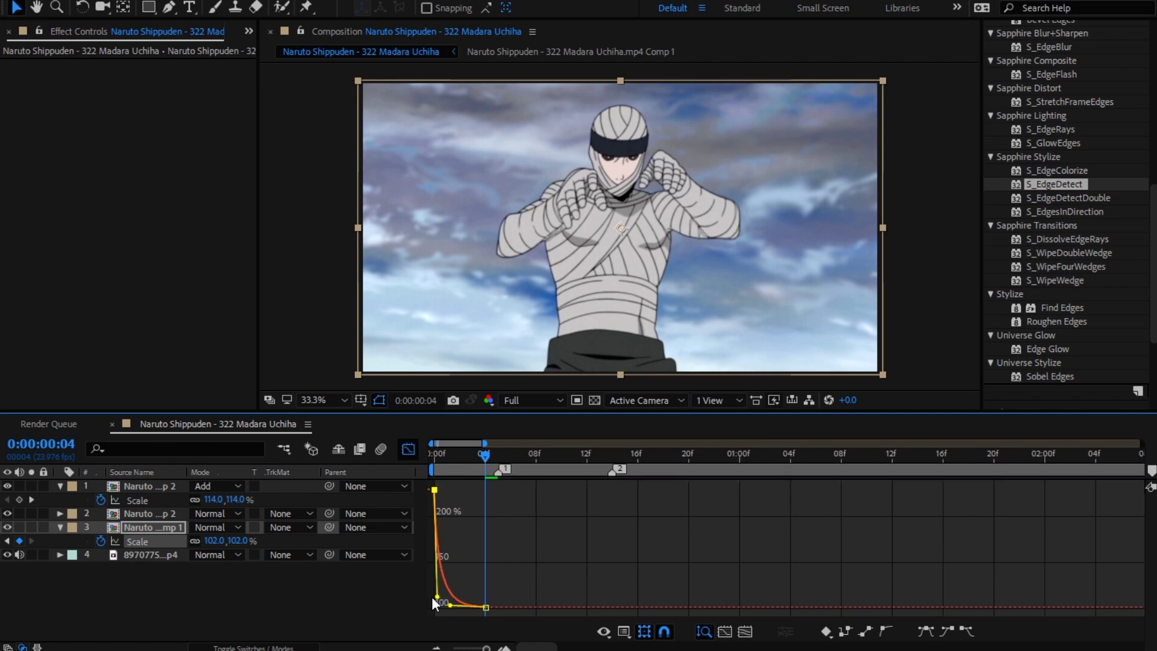
Step: Preview the scale punch-in from frame 0 and return to the layer bars with layer 3 selected
left_click(436, 455)
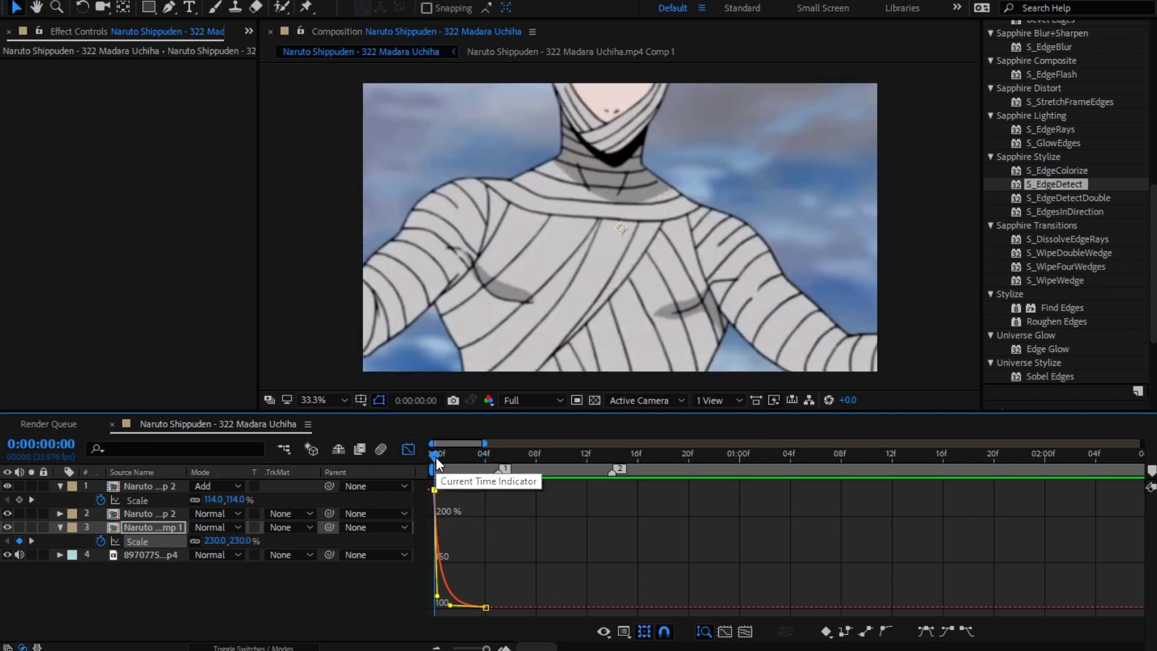
key("space")
left_click(408, 449)
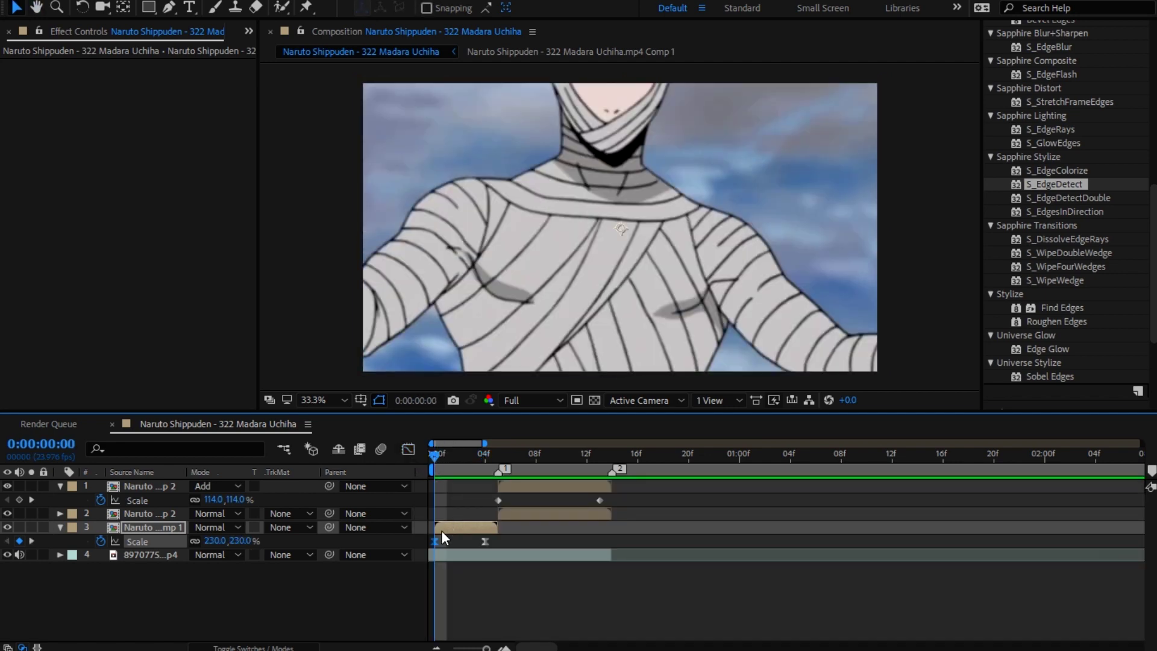
left_click(441, 530)
Step: Keyframe layer 3's rotation from -50° at frame 0 to 0° at frame 4
key("r")
left_click_drag(211, 540, 183, 553)
left_click_drag(438, 469, 490, 467)
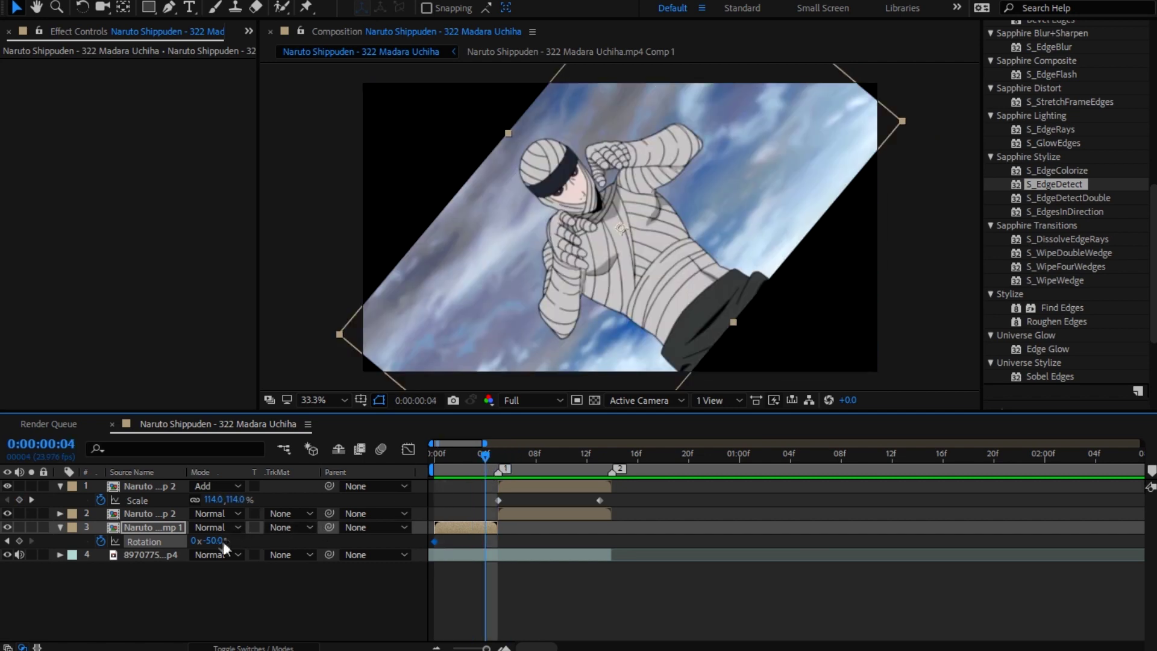
left_click_drag(222, 539, 257, 539)
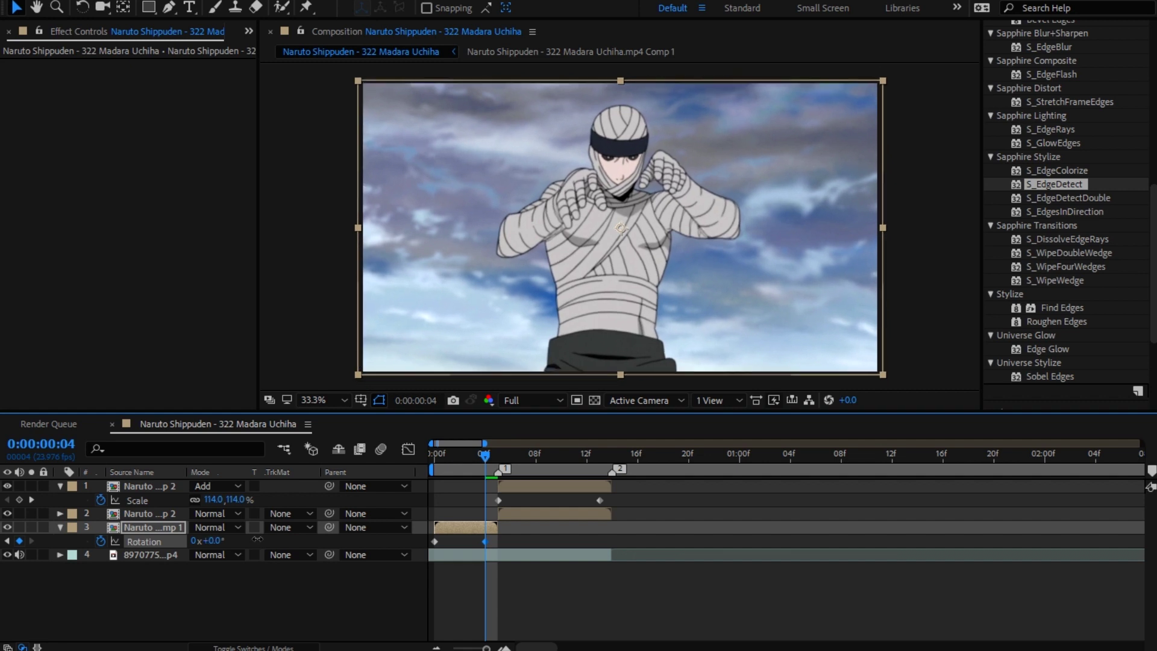
Step: Ease out of the frame-0 rotation keyframe and flatten the Bezier ease into frame 4
left_click(408, 449)
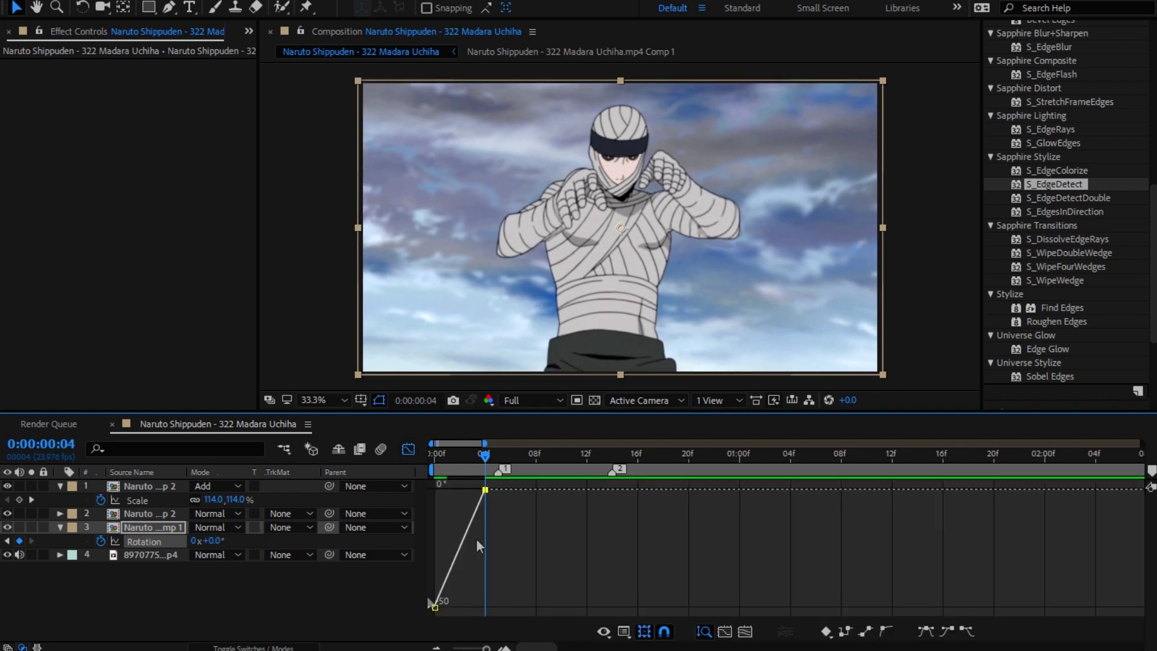
left_click(435, 607)
left_click_drag(443, 586, 437, 502)
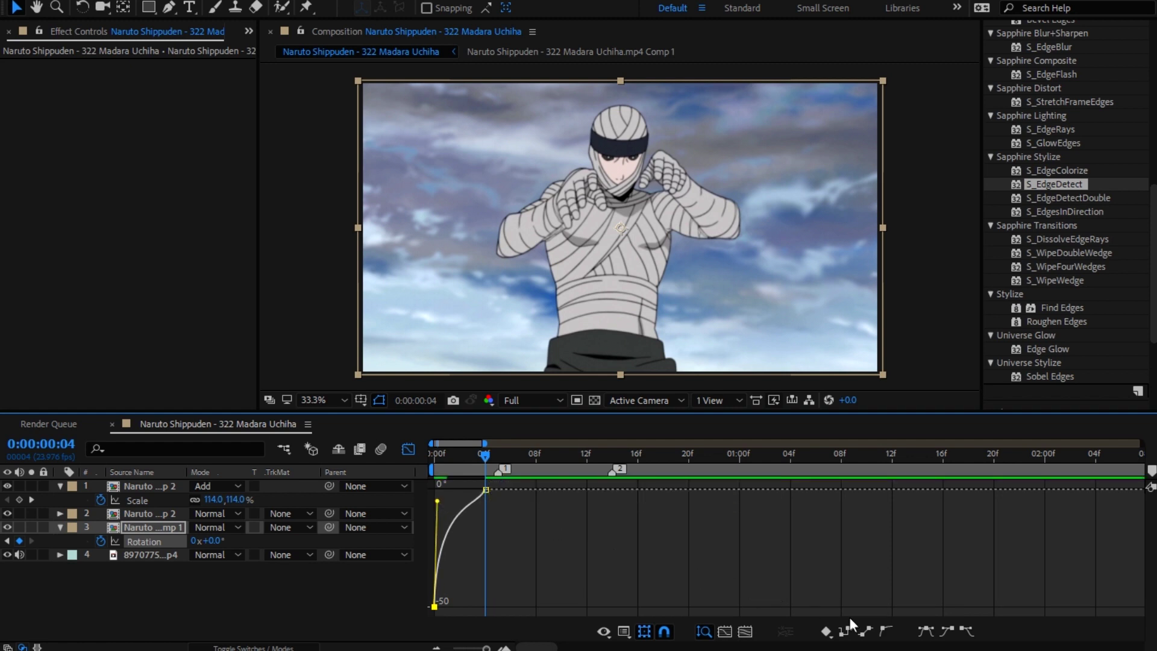
left_click(485, 489)
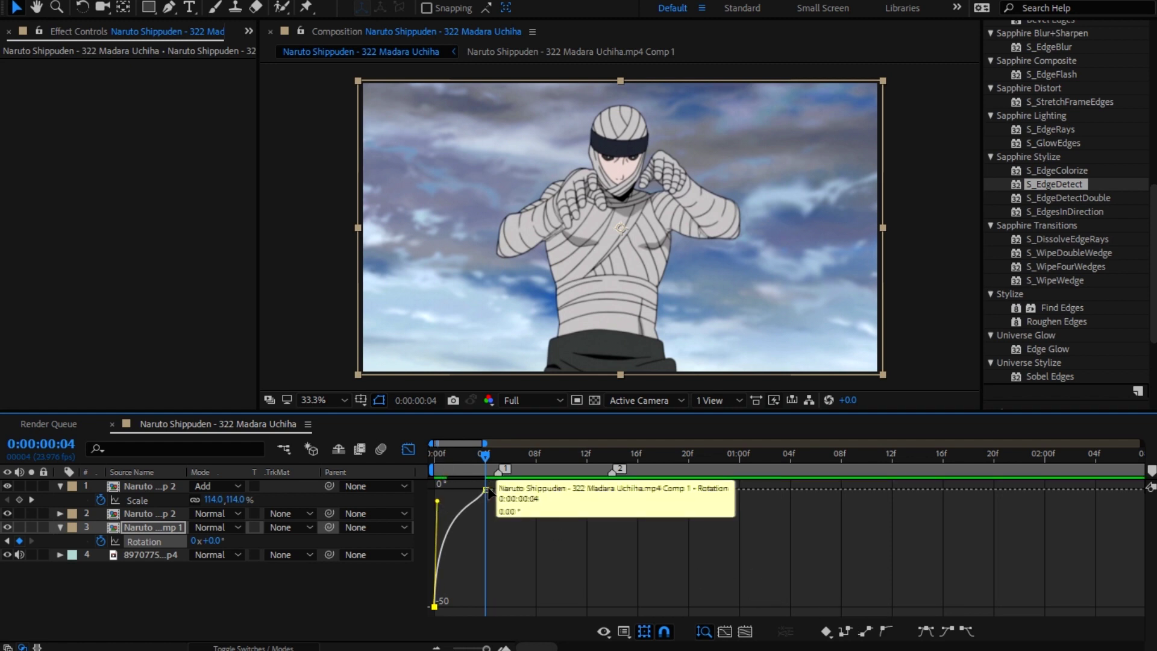
left_click(868, 632)
left_click_drag(477, 509, 449, 493)
key("space")
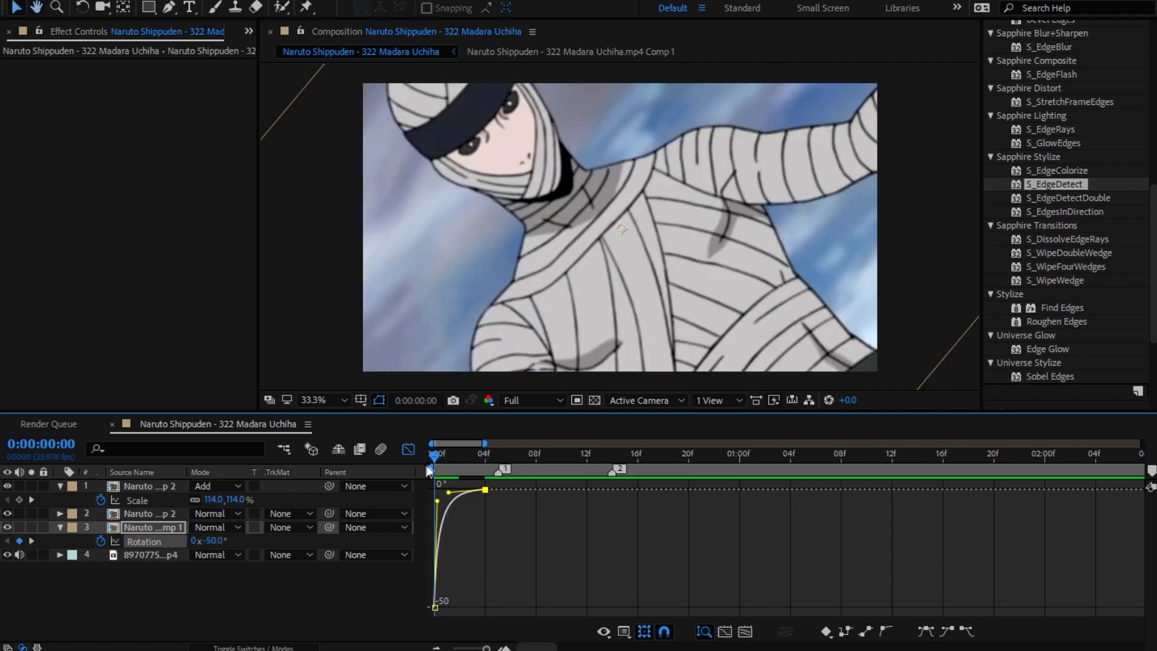
left_click(433, 457)
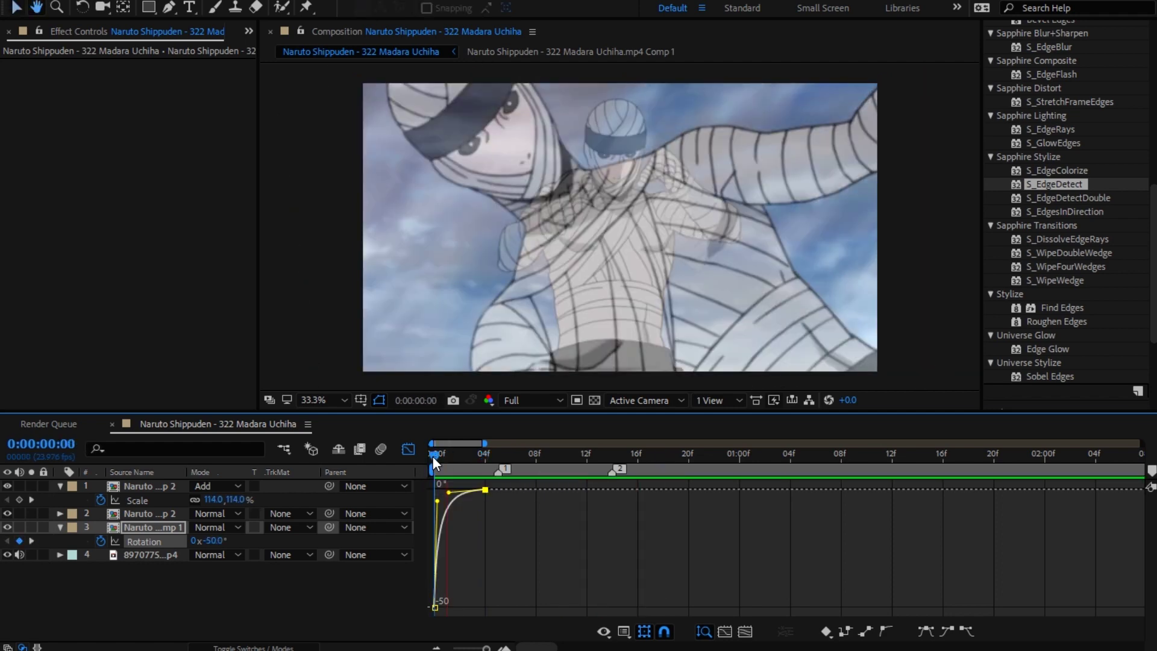
left_click(408, 449)
Step: Add Curves to the clip, brightening the RGB curve at frame 0 and straightening it by frame 4
right_click(79, 225)
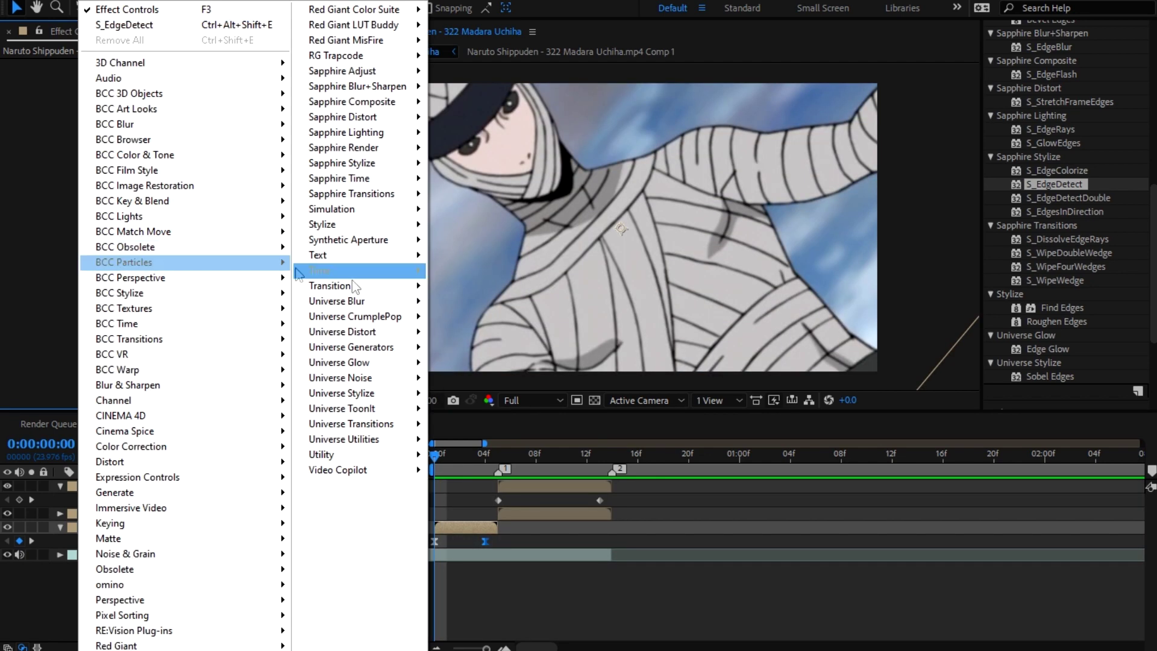
left_click(38, 330)
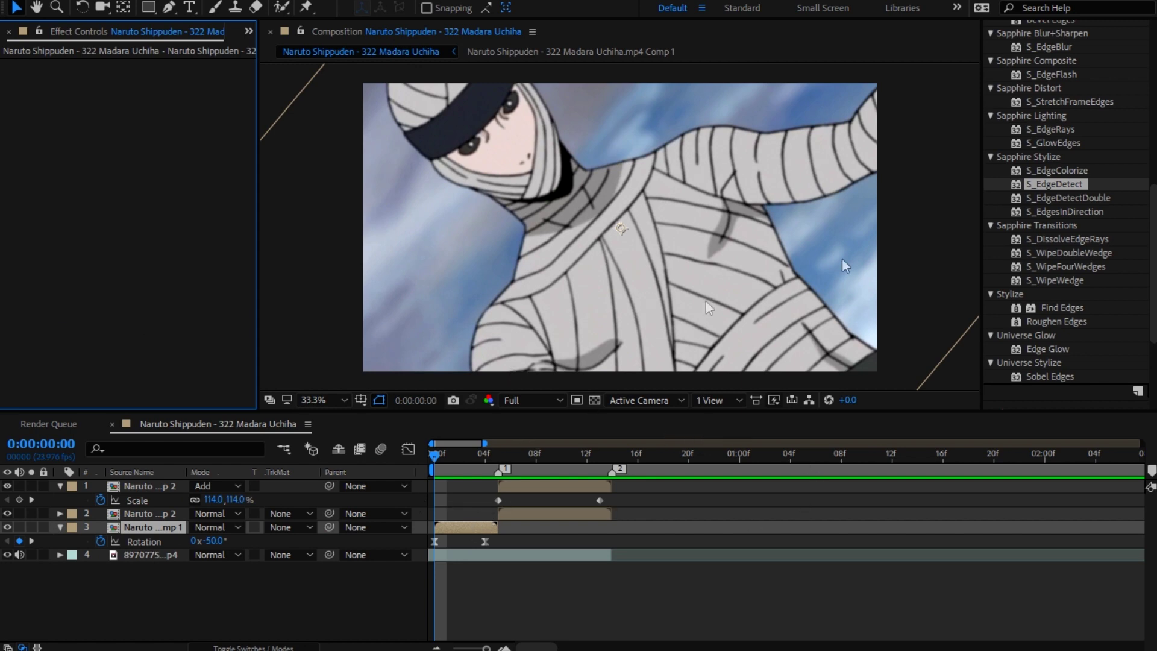
right_click(68, 298)
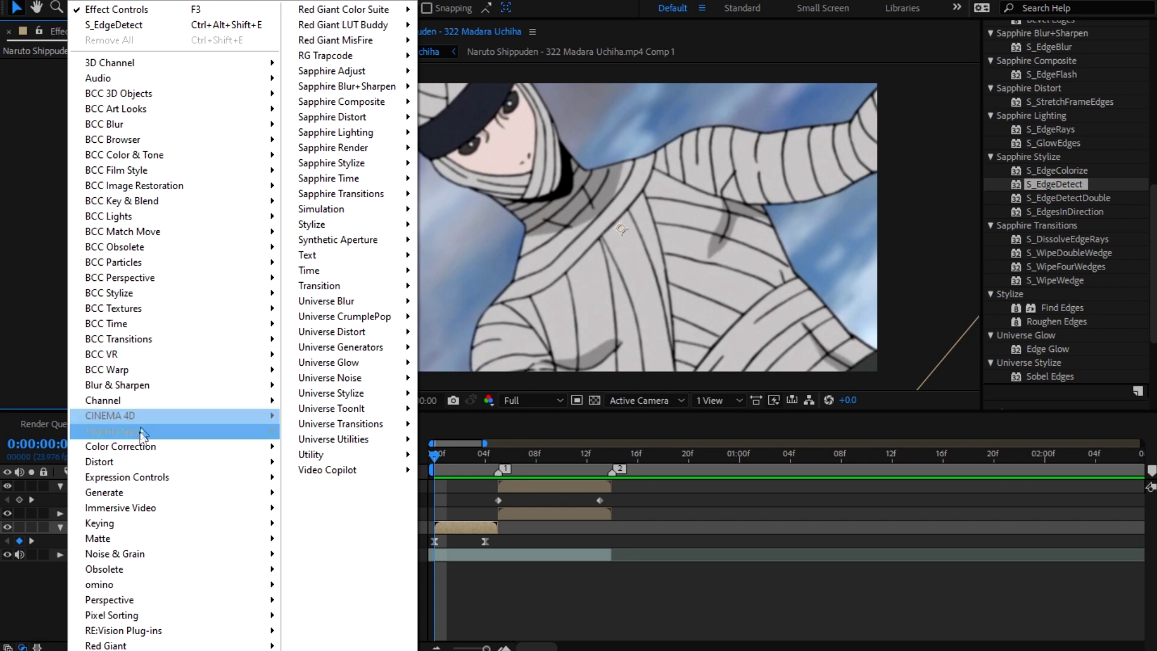
mouse_move(237, 448)
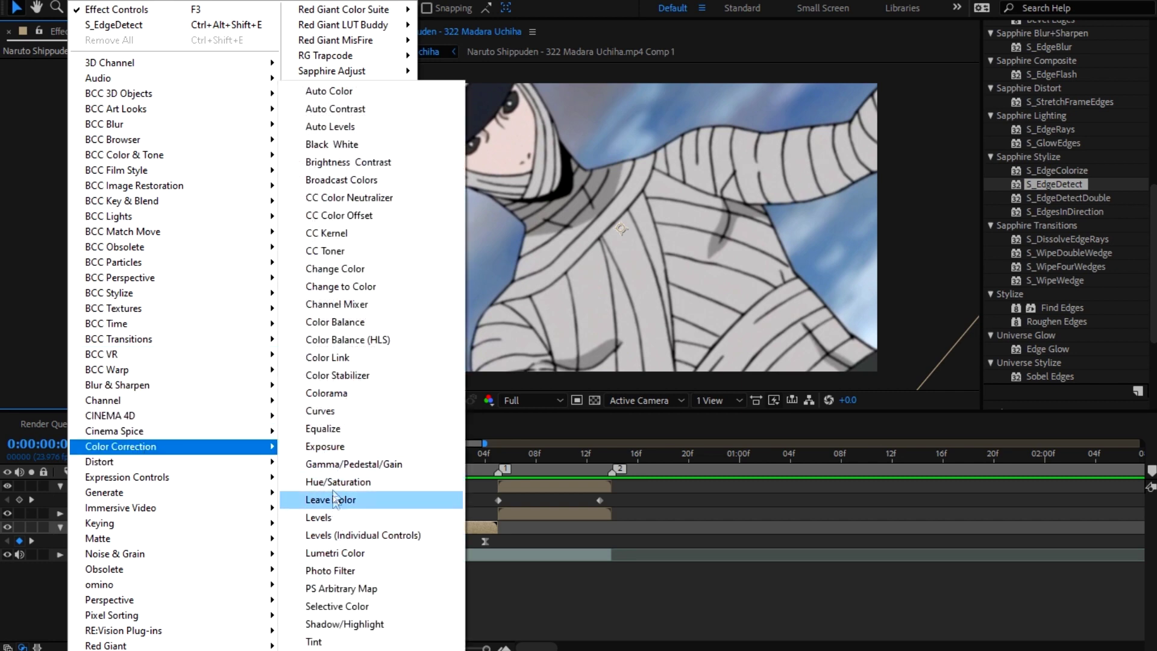
left_click(322, 411)
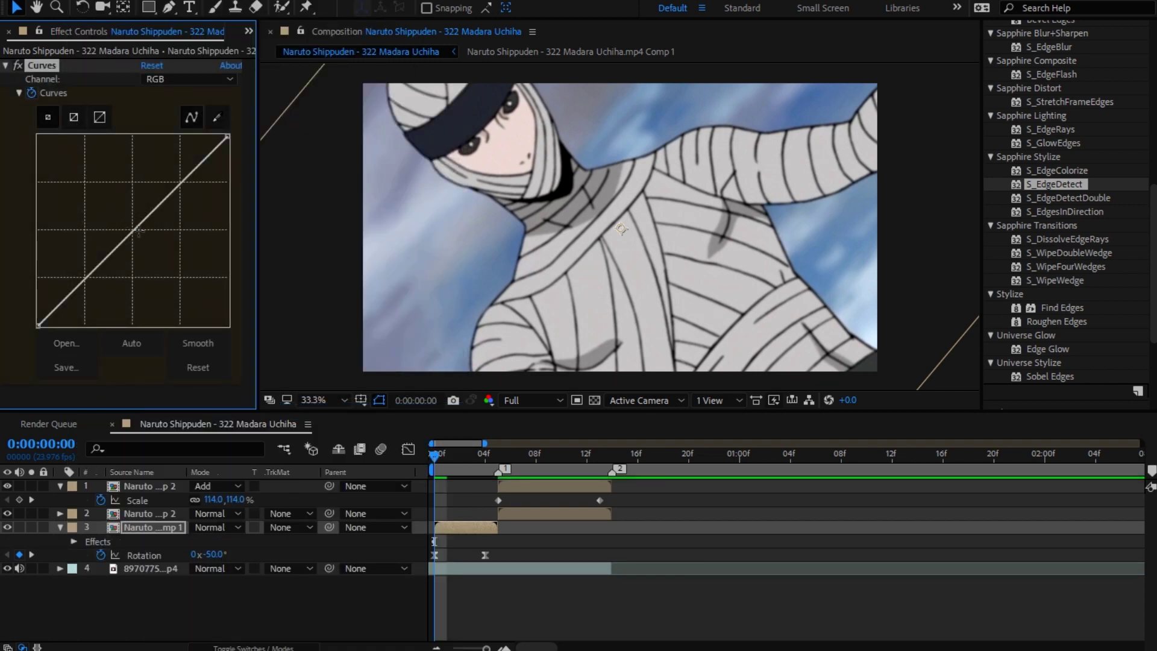
left_click_drag(131, 233, 99, 198)
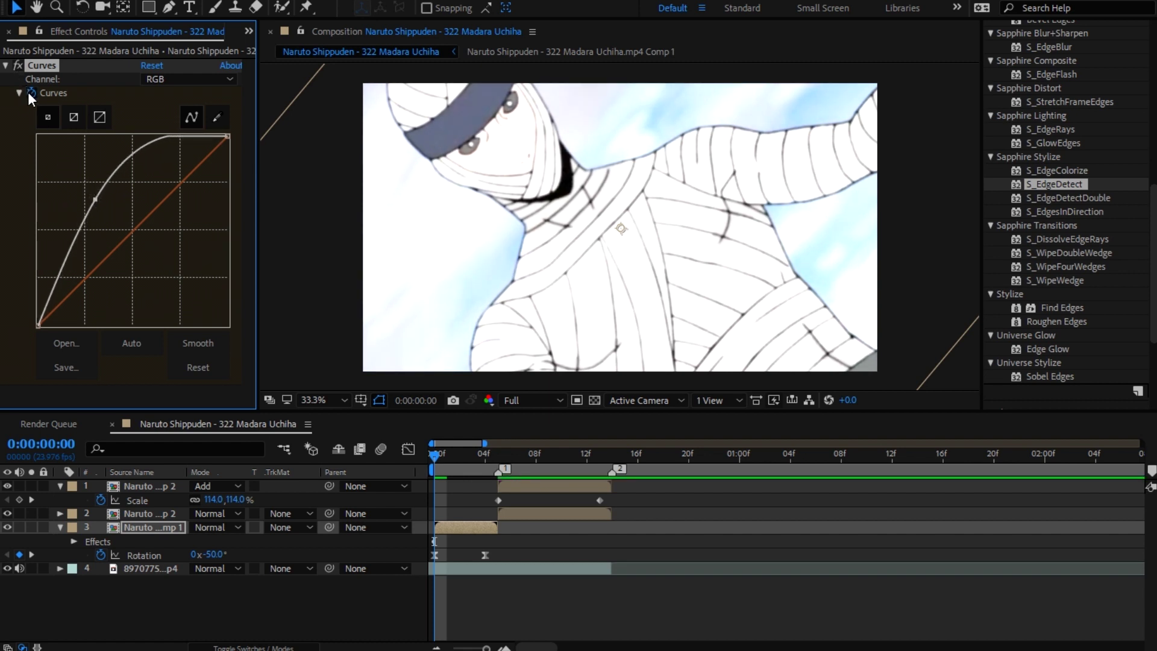
left_click_drag(432, 456, 485, 457)
left_click_drag(95, 200, 130, 232)
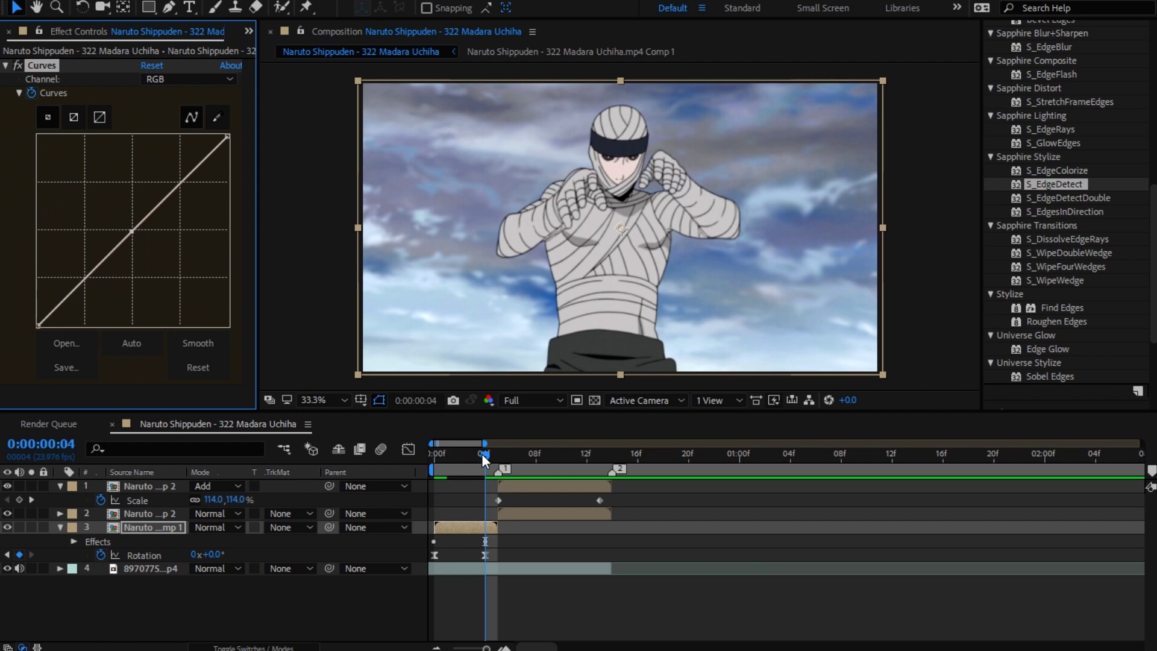
key("Home")
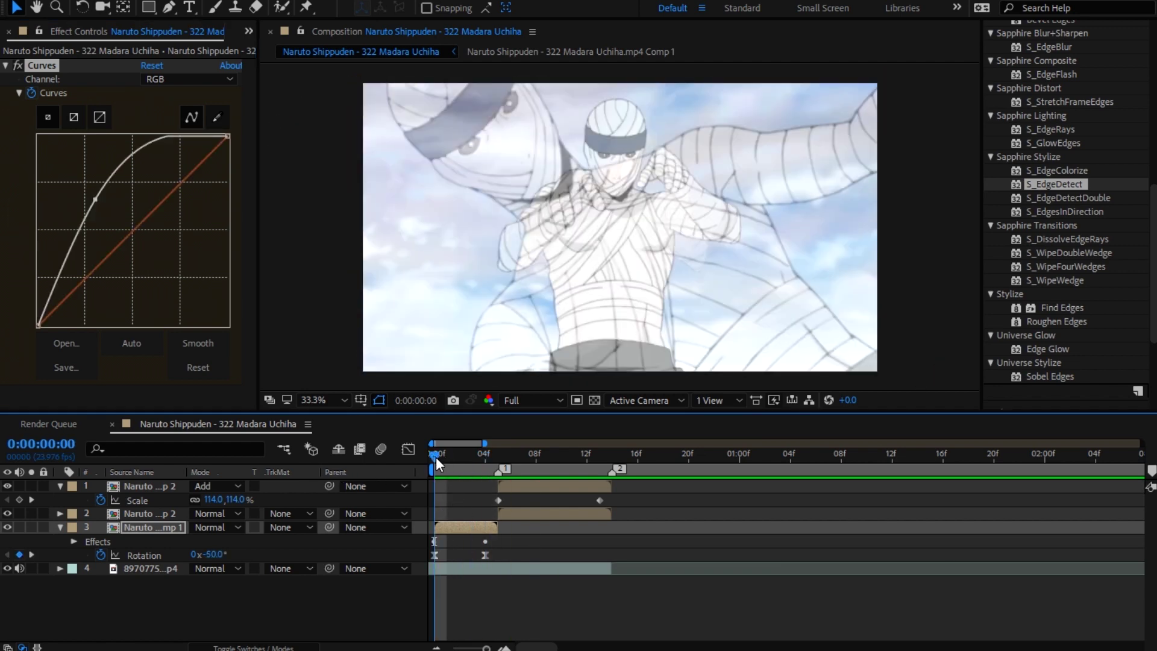
right_click(291, 483)
Step: Add a new adjustment layer and move it to the top of the stack
mouse_move(356, 305)
left_click(560, 436)
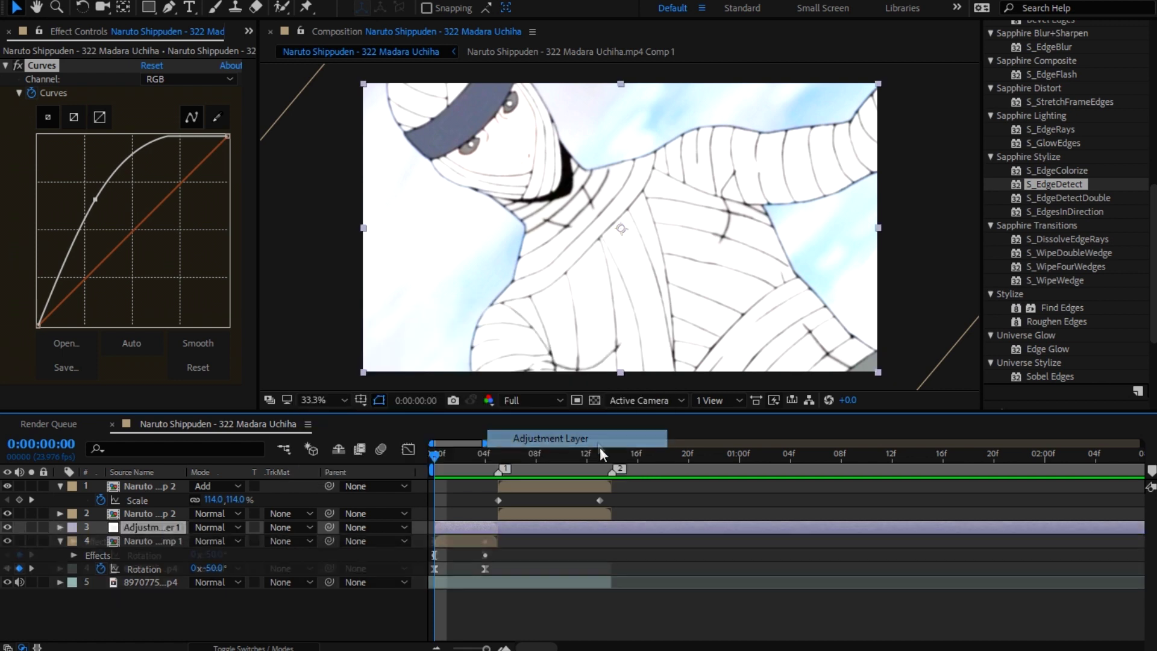
left_click_drag(171, 528, 165, 483)
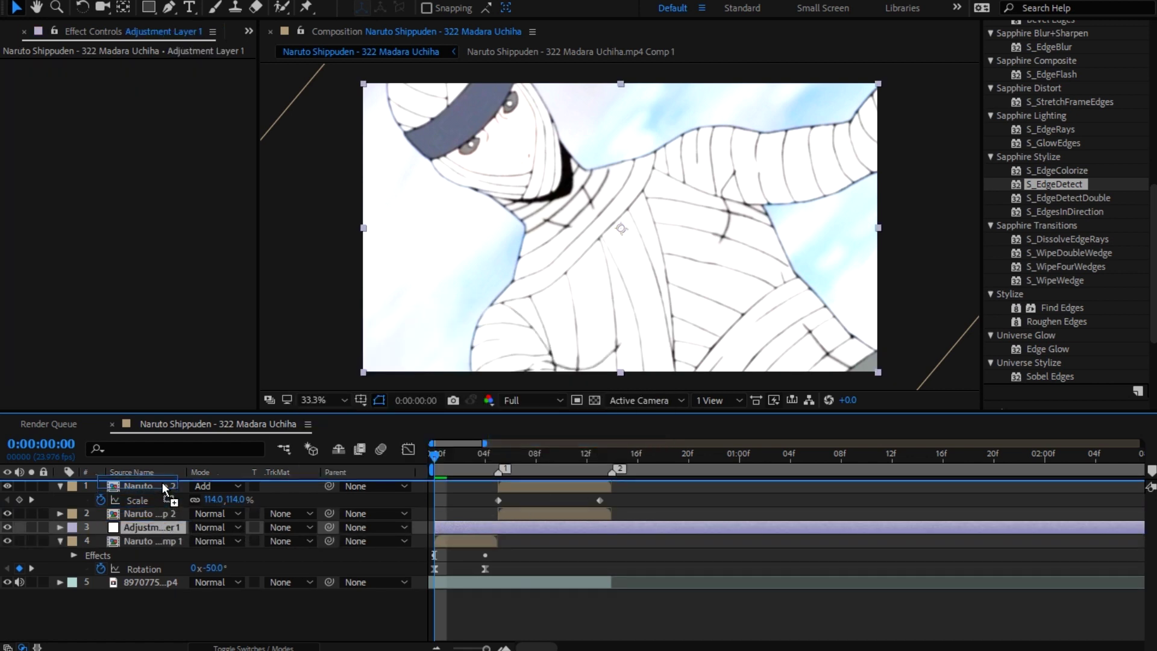
Step: Go to frame 5 and select the two outlined character layers, 2 and 3
left_click(484, 468)
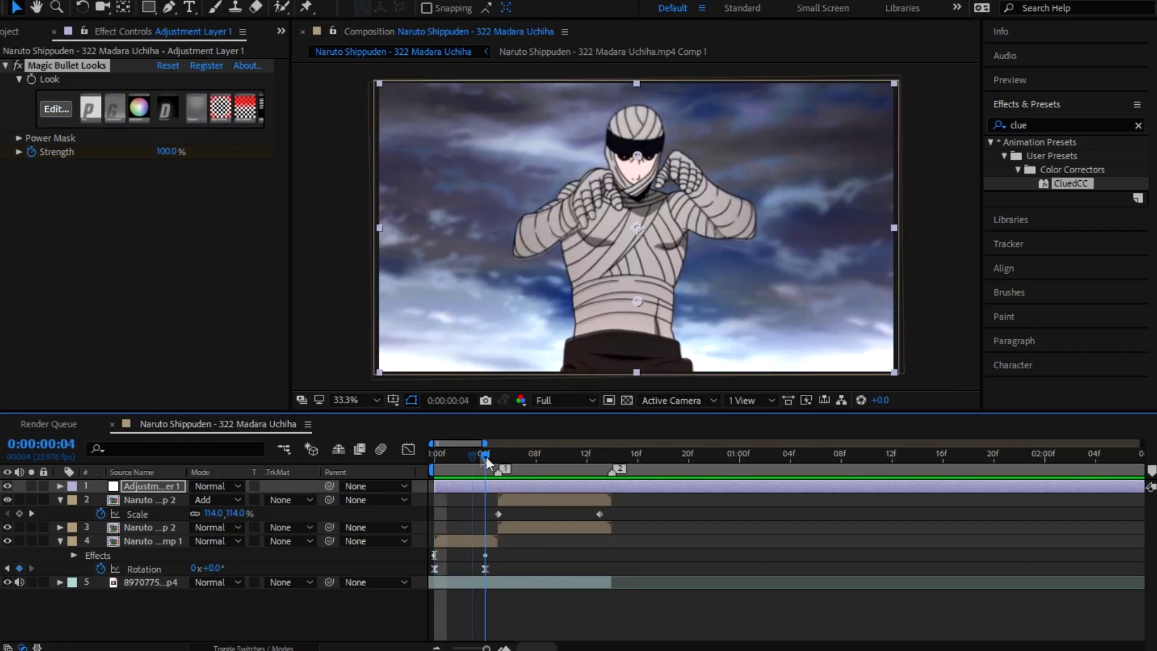
left_click(491, 457)
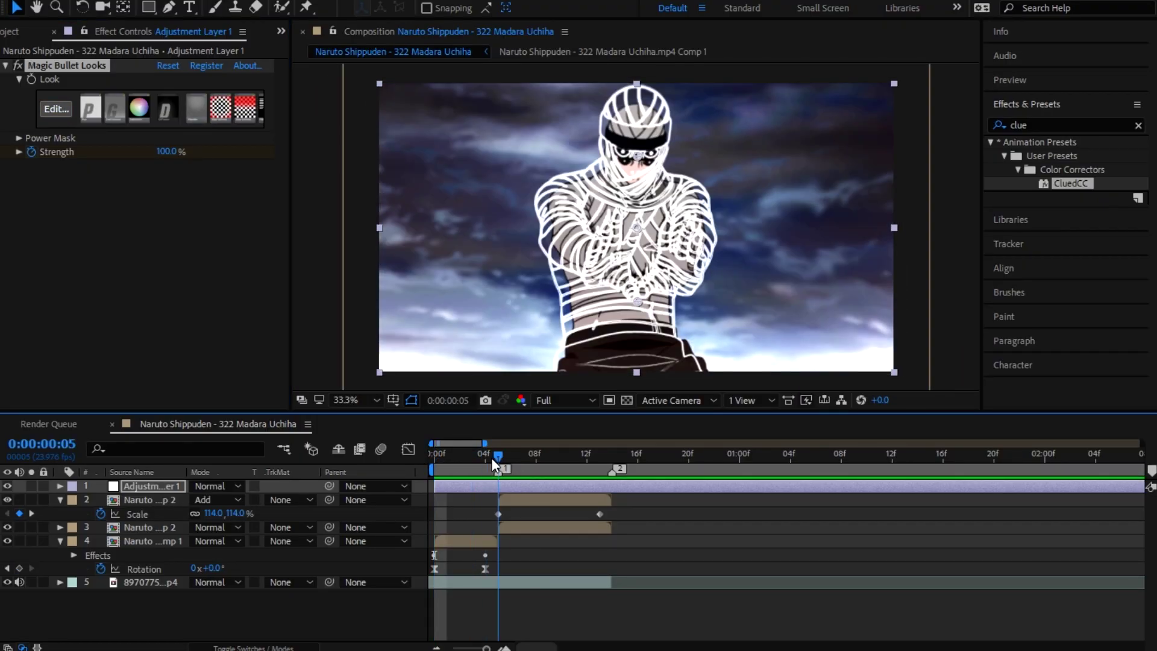
left_click(532, 502)
left_click(536, 528, "shift")
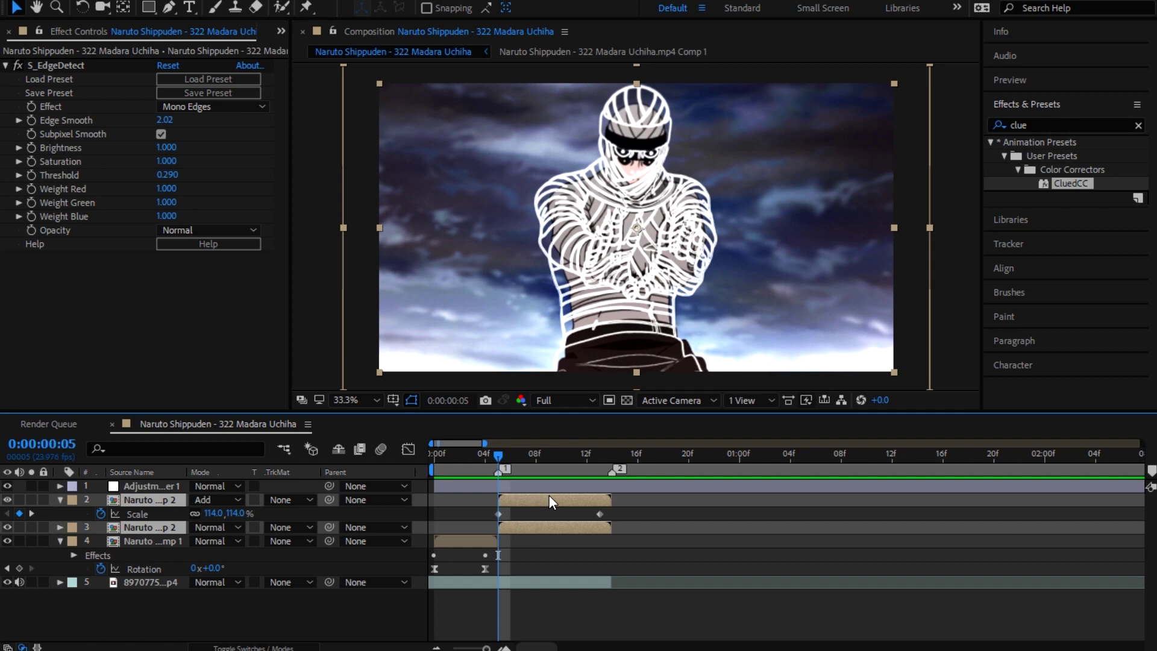
right_click(548, 494)
Step: Pre-compose layers 2 and 3 into Pre-comp 1 and keyframe its scale at 71%
left_click(658, 511)
left_click(812, 408)
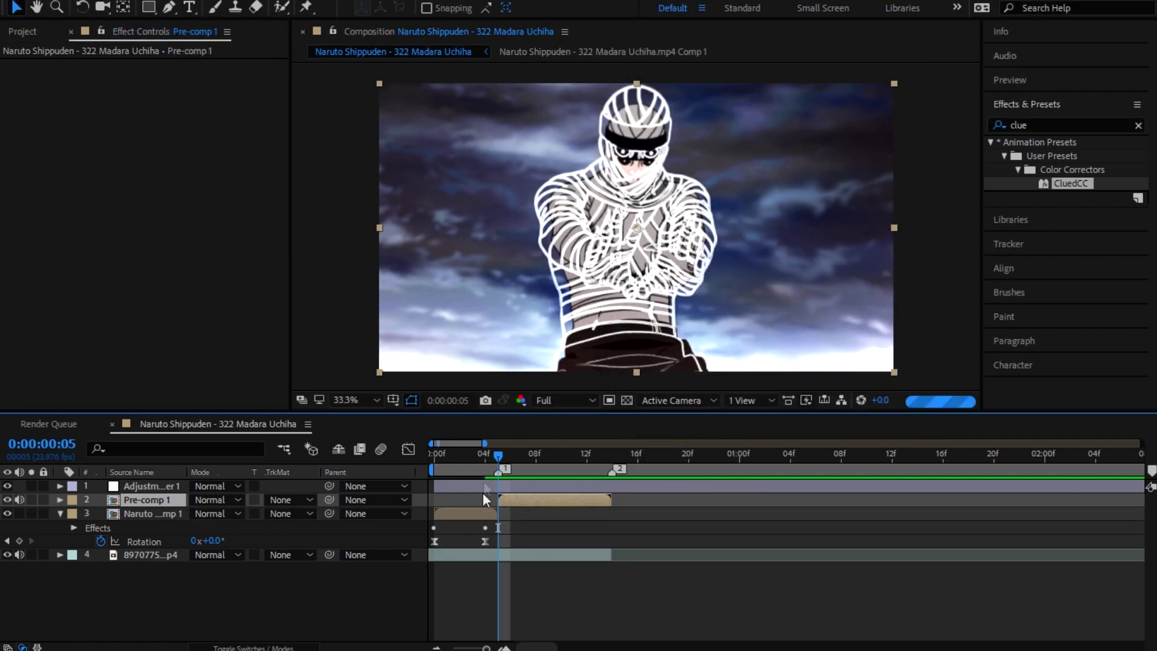
key("s")
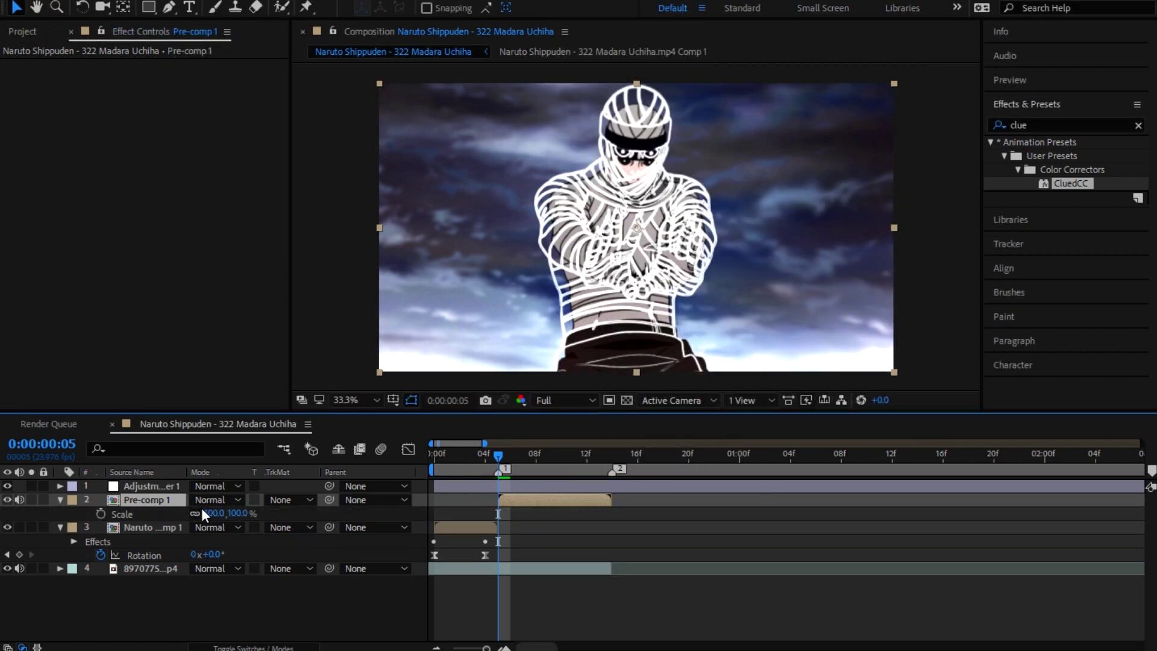
left_click(100, 513)
left_click_drag(214, 513, 196, 513)
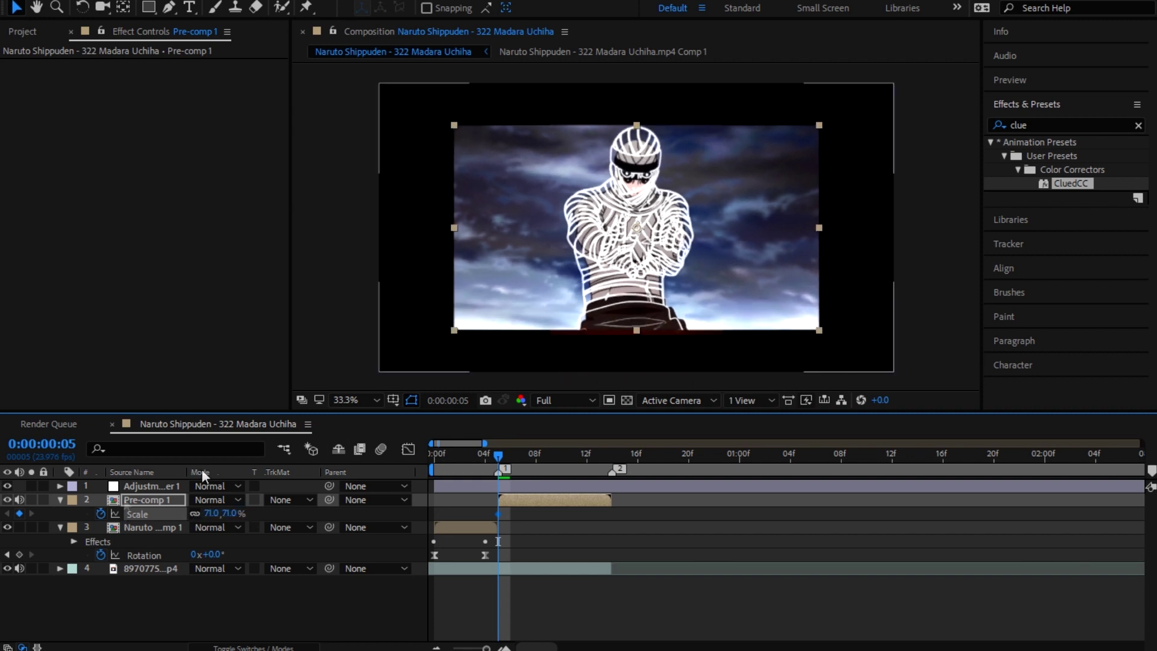
Step: Search Effects & Presets for 'mttt' and apply the preset to Pre-comp 1
key("ctrl+5")
type("mttt")
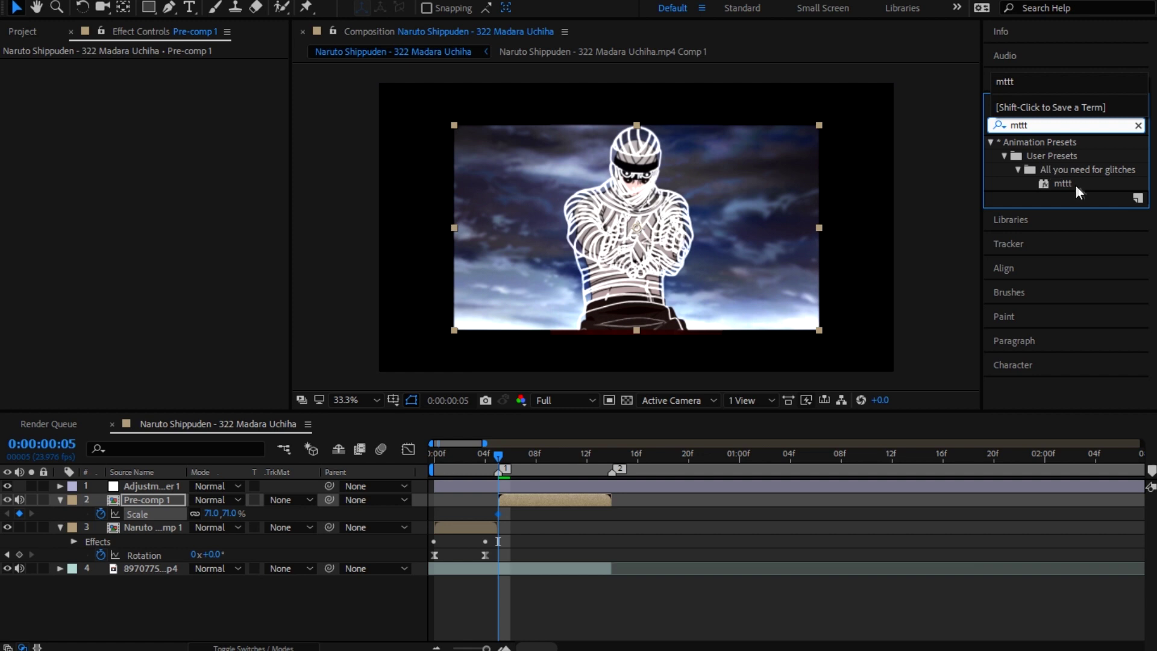
left_click_drag(1066, 183, 218, 157)
Step: Set Motion Tile output to 270×300; scale Pre-comp 1 from 79% (frame 5) to 120% (frame 13)
left_click_drag(164, 124, 181, 142)
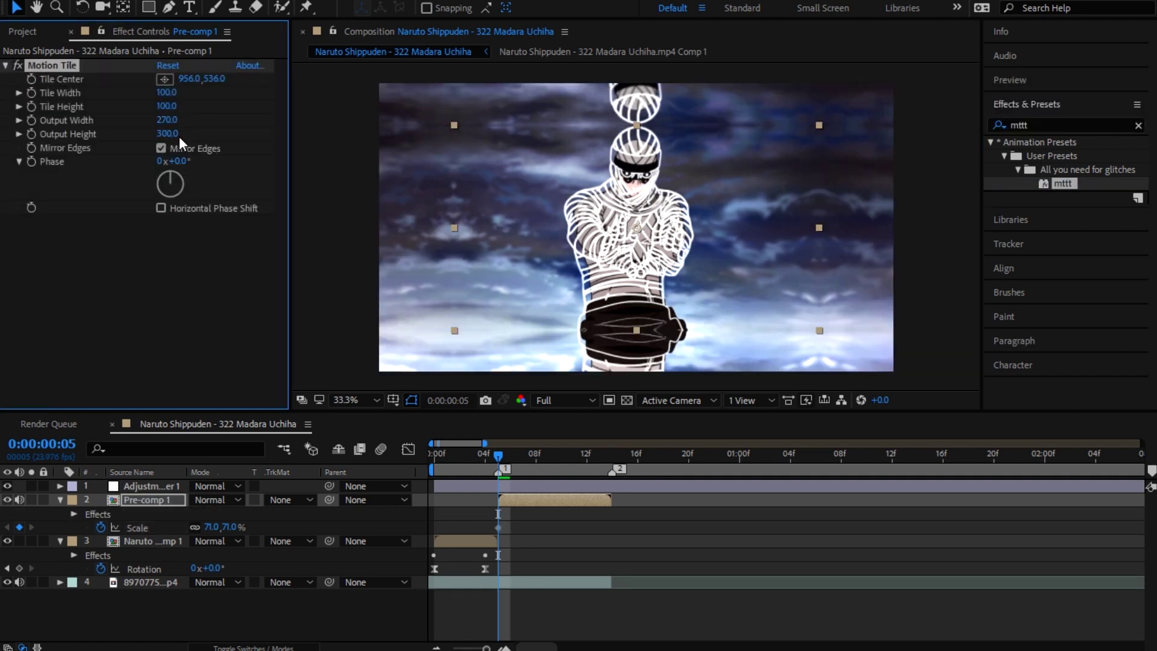
left_click(500, 505)
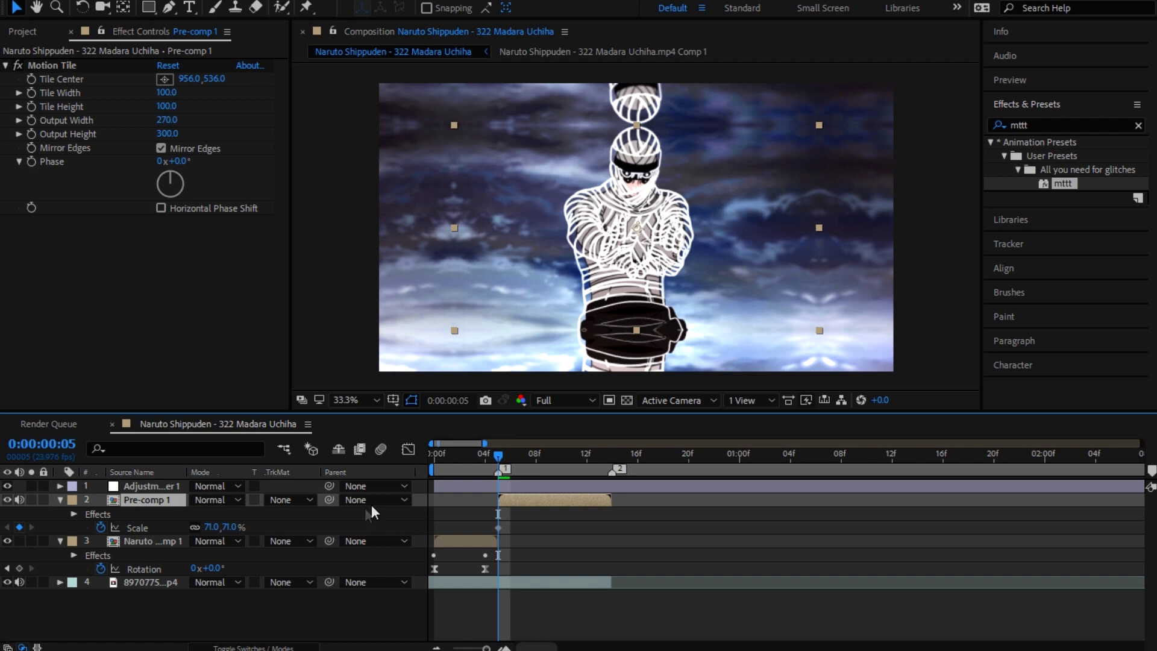
left_click(498, 528)
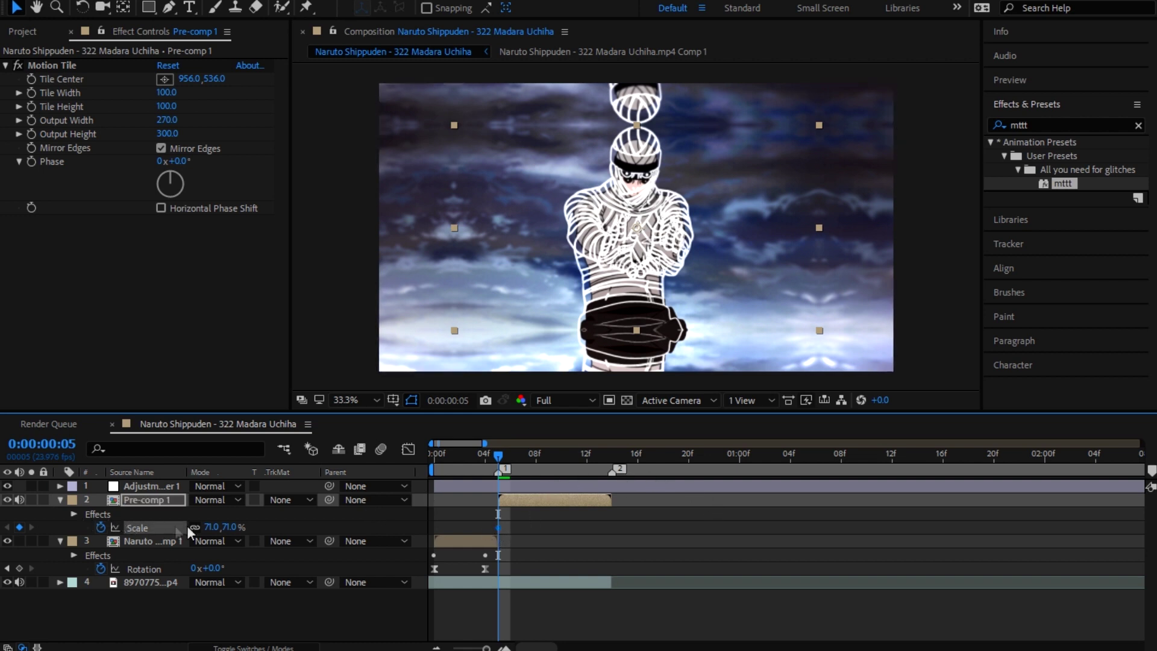
left_click_drag(222, 527, 223, 526)
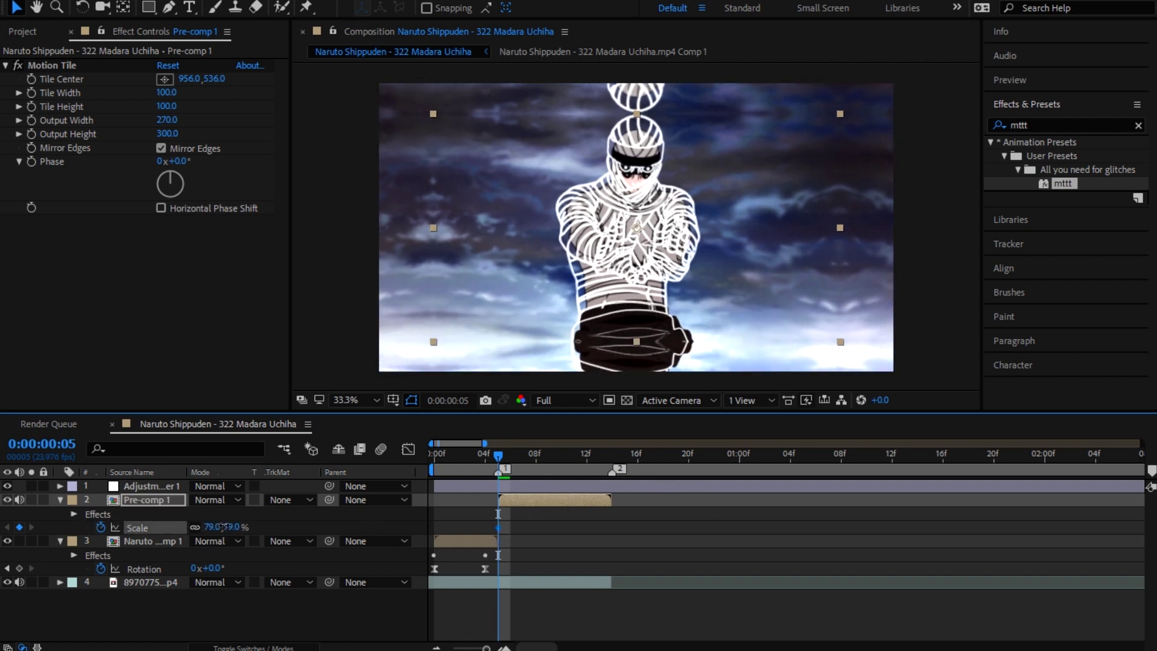
left_click_drag(505, 462, 599, 473)
left_click_drag(222, 527, 248, 526)
left_click(408, 449)
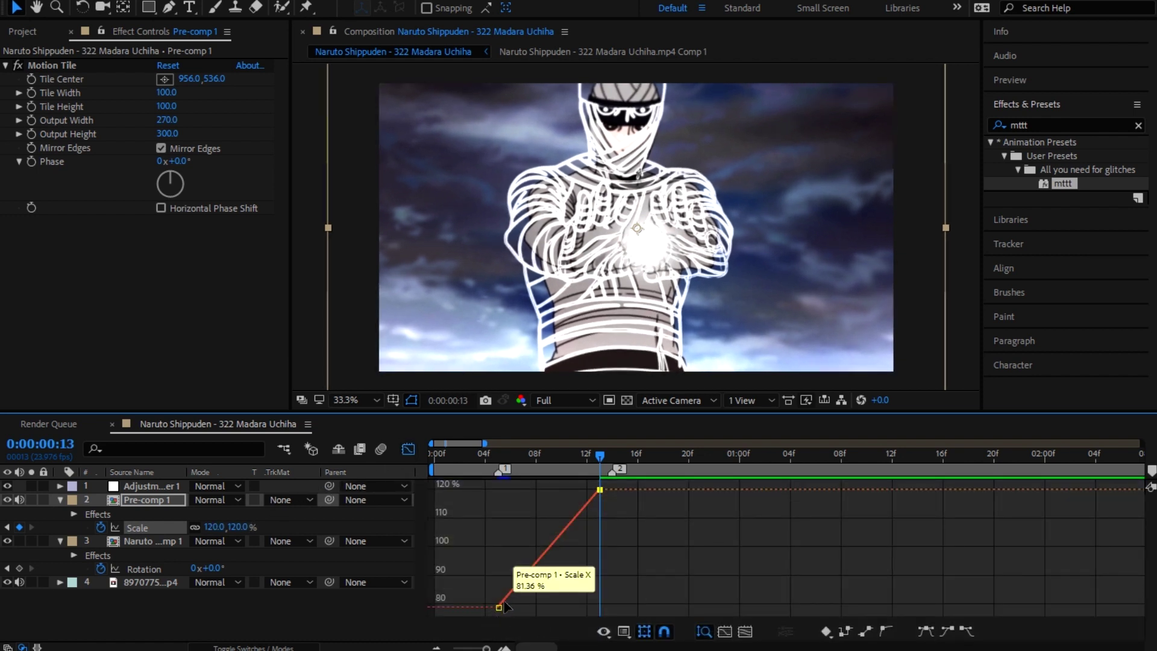
Step: Make both Scale keyframes Bezier, easing out of frame 5 and easing into 120% at frame 13
left_click(886, 631)
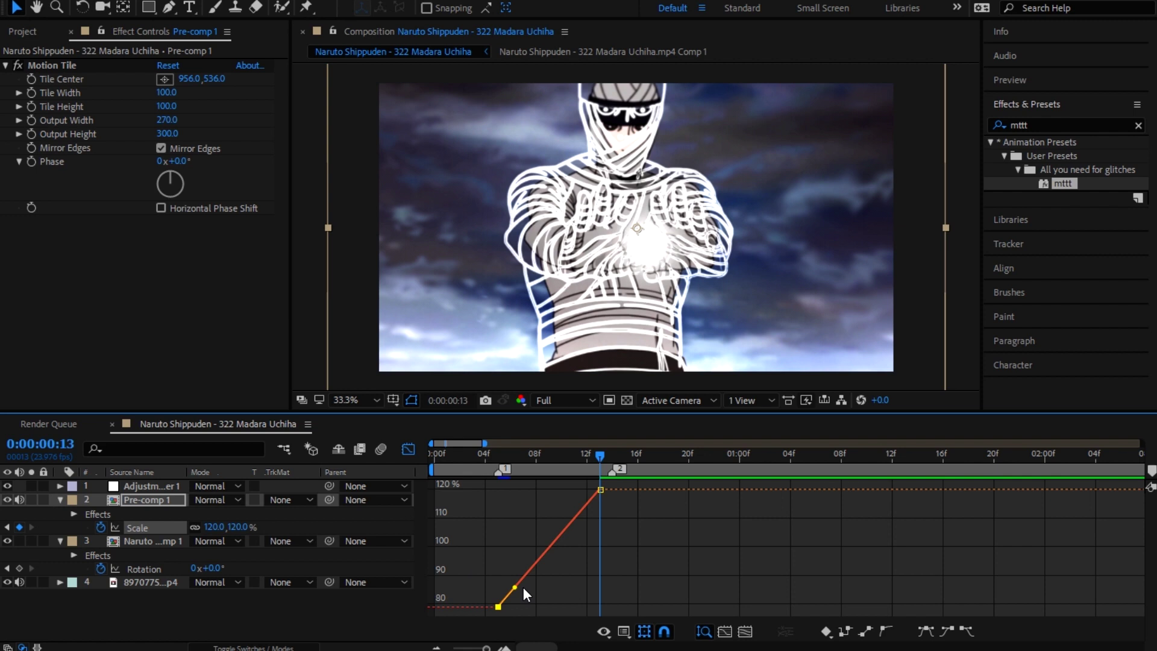
left_click_drag(515, 587, 493, 501)
left_click(600, 489)
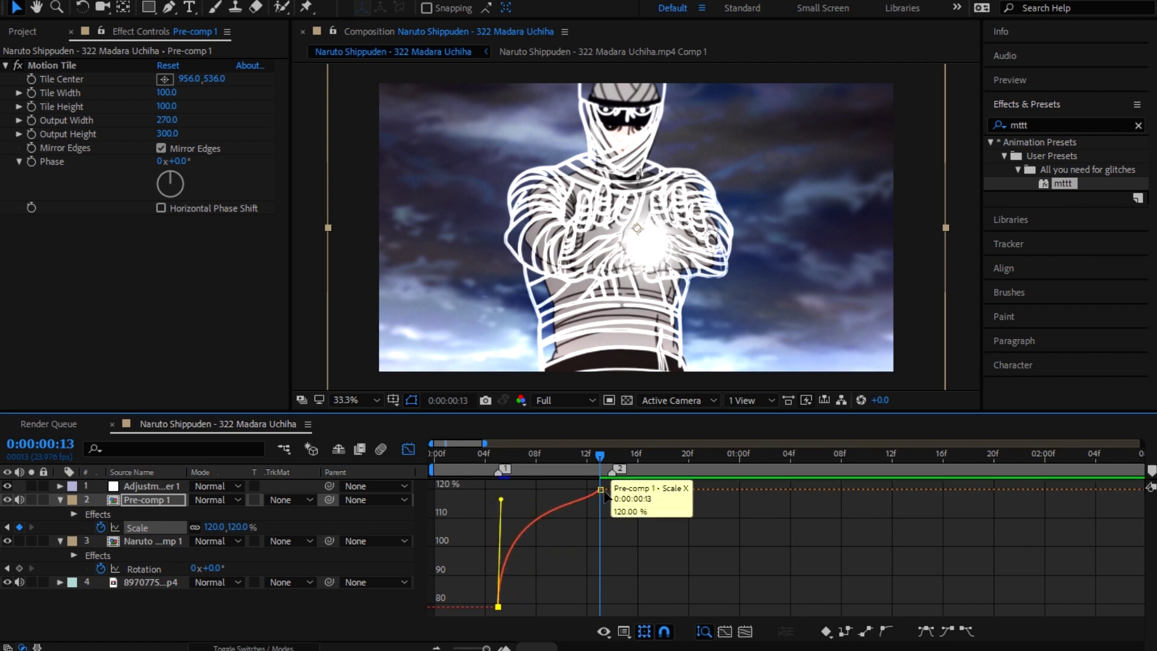
left_click(887, 632)
left_click_drag(582, 509, 527, 492)
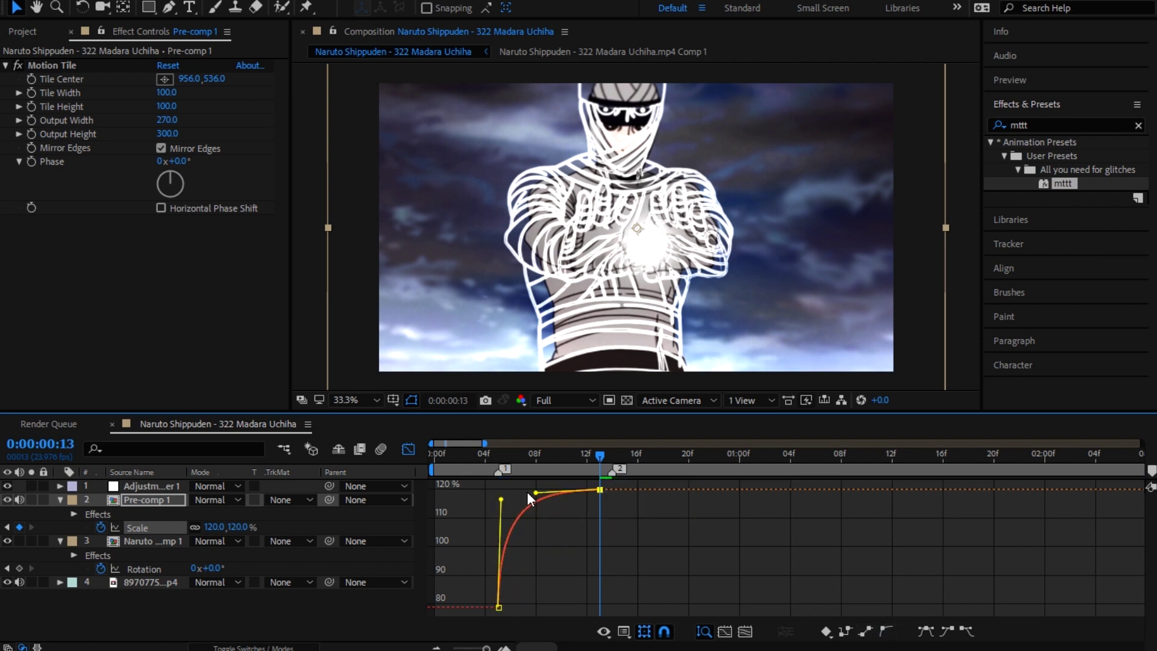
Step: Play back the scale punch-in from frame 5 to check the new curve
left_click(500, 495)
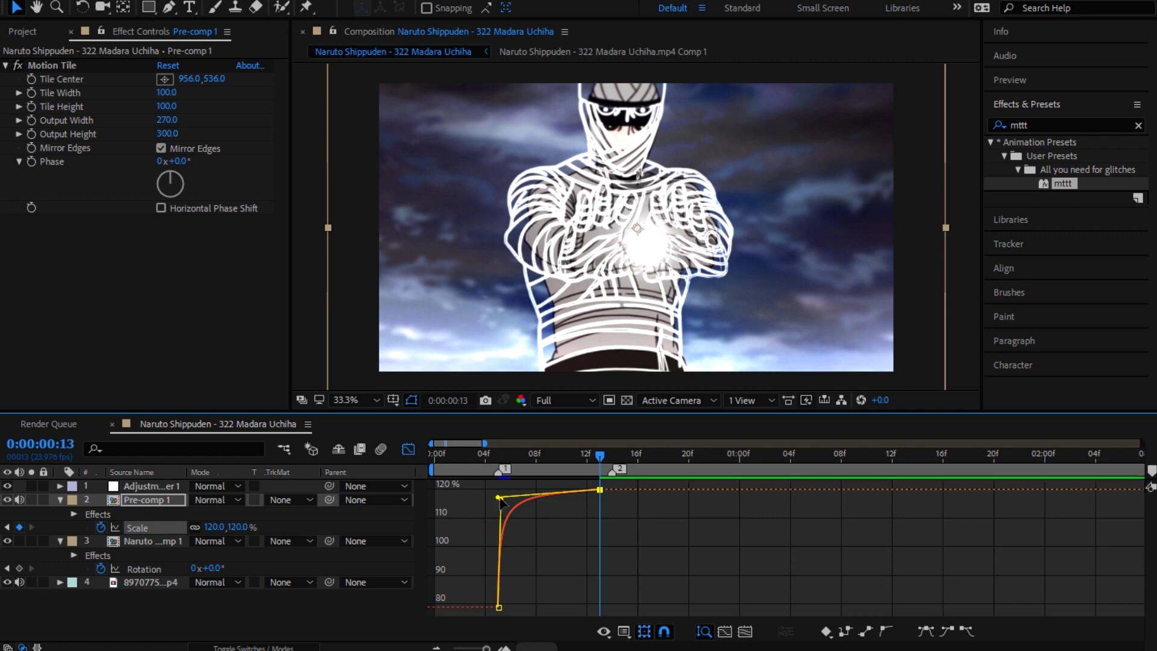
left_click(492, 458)
key("space")
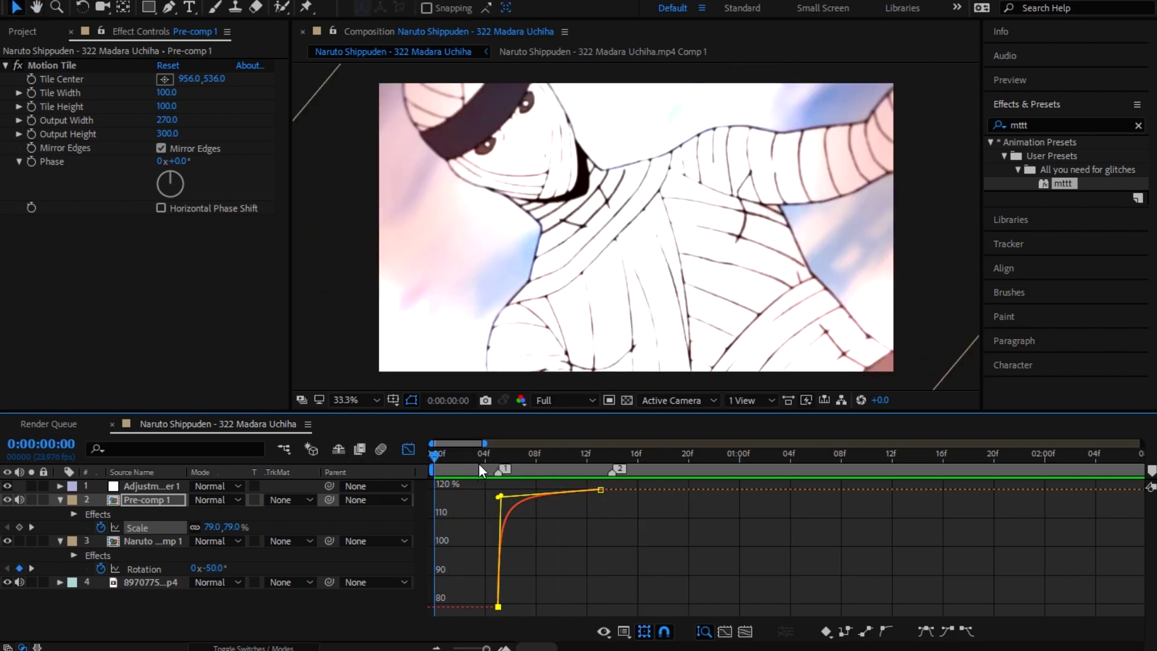
Step: Search 'newb' in Effects & Presets and apply NewBestTwitch to Pre-comp 1
left_click(408, 449)
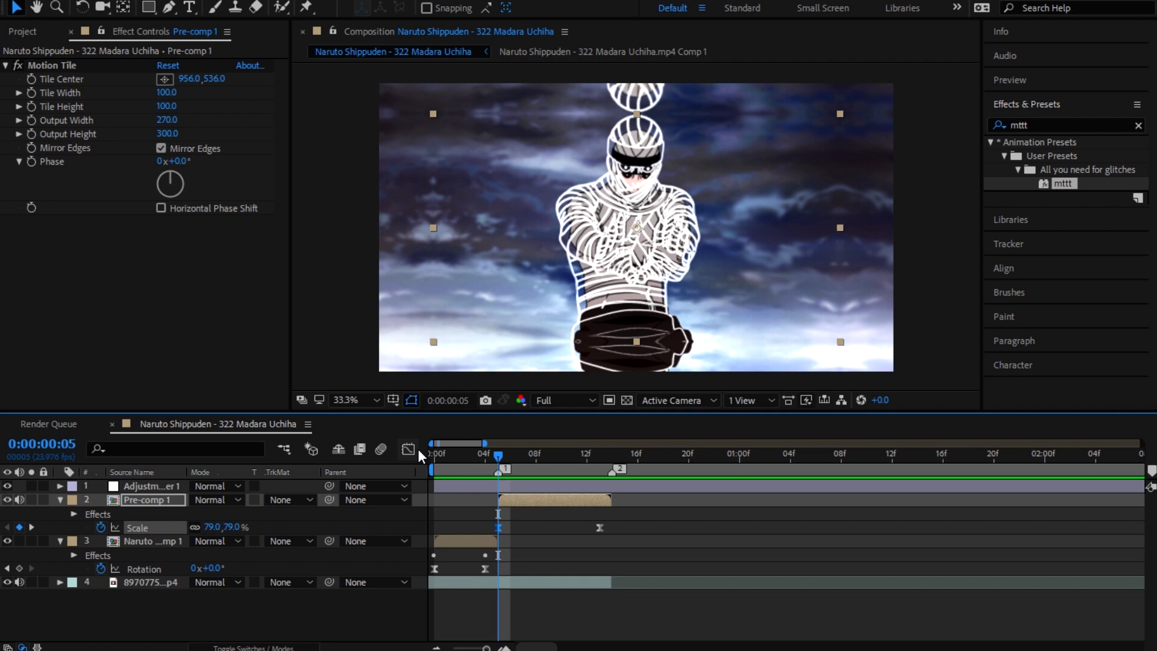
left_click(1058, 125)
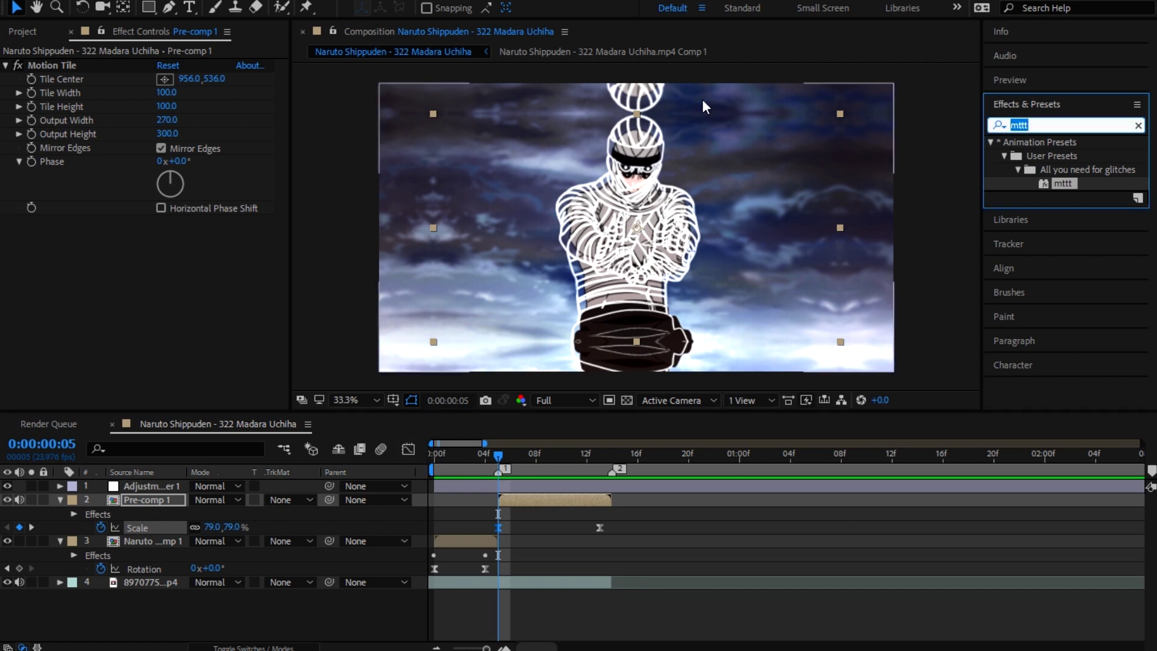
type("newb")
left_click_drag(1087, 197, 529, 497)
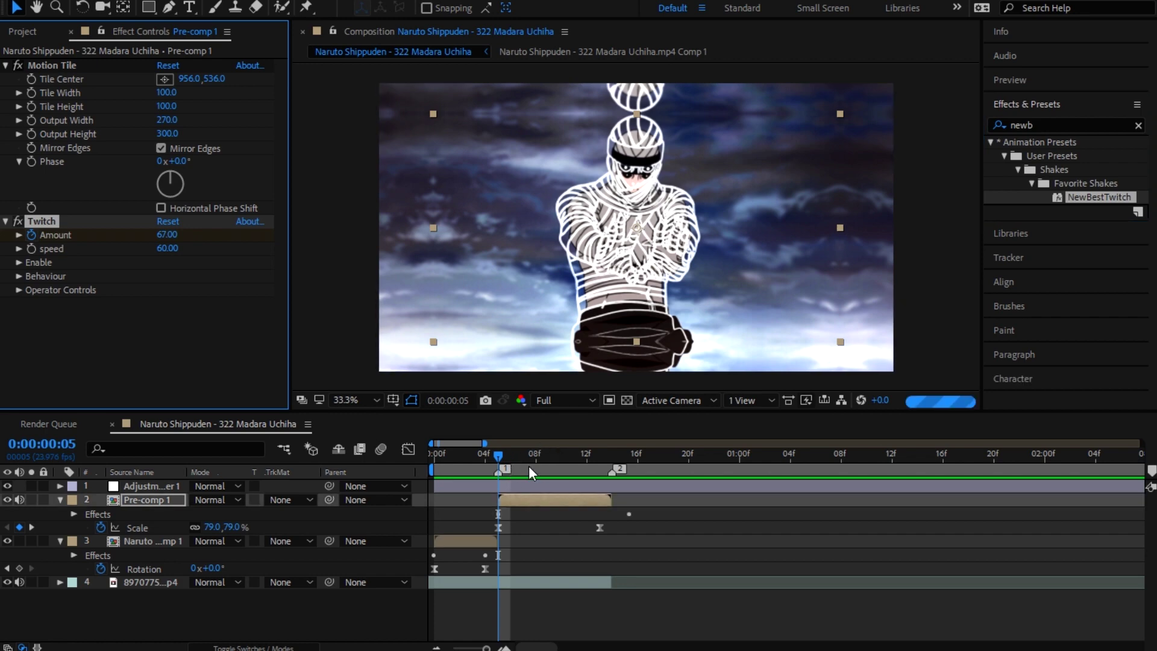
Step: Preview the twitch shake from the first frame, stopping around frame 12
left_click_drag(497, 457, 421, 458)
key("space")
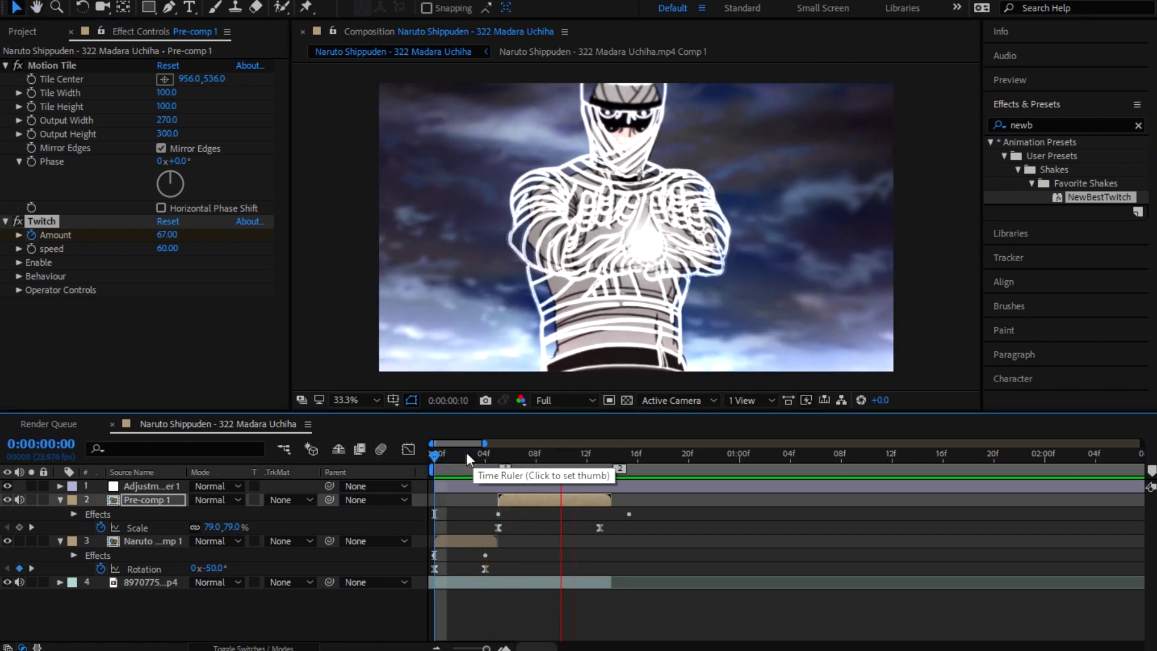
key("space")
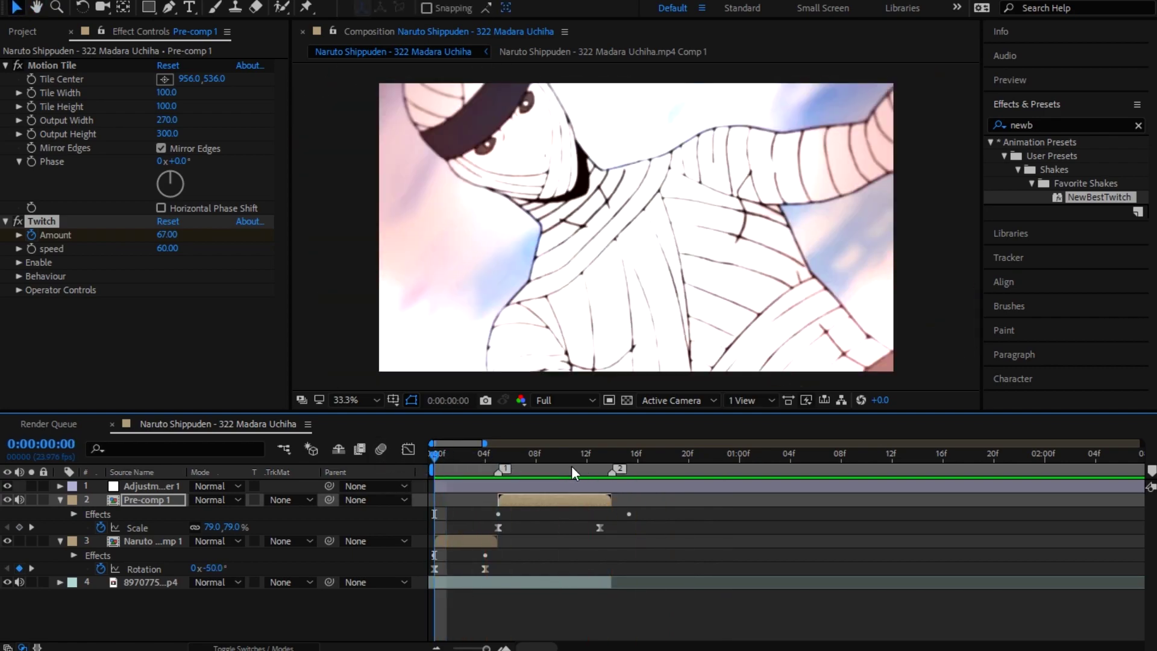
key("space")
key("Home")
key("space")
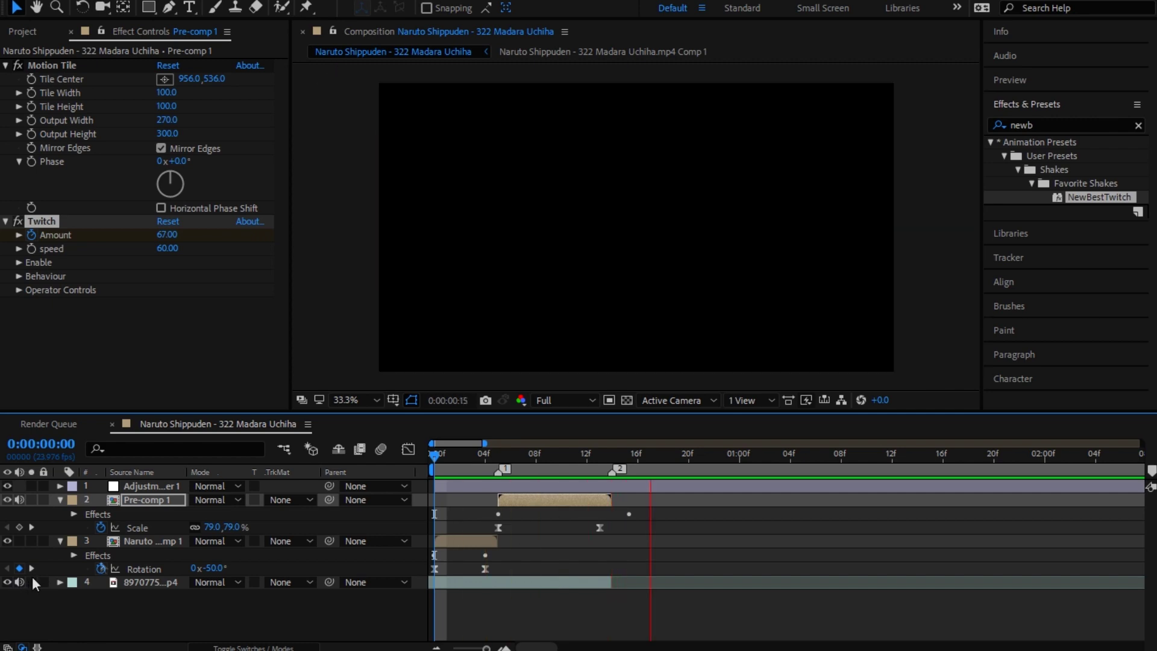
left_click_drag(512, 460, 598, 478)
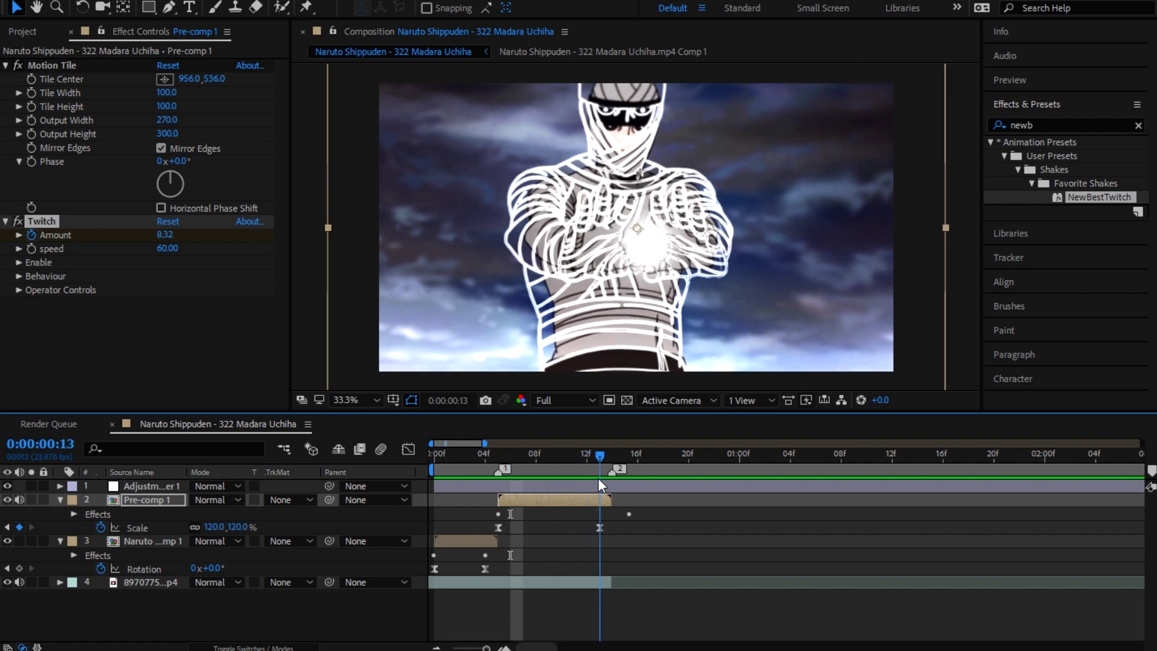
Step: Adjust the Scale keyframe influence in the speed graph for a punchier zoom
left_click(600, 529)
left_click(409, 451)
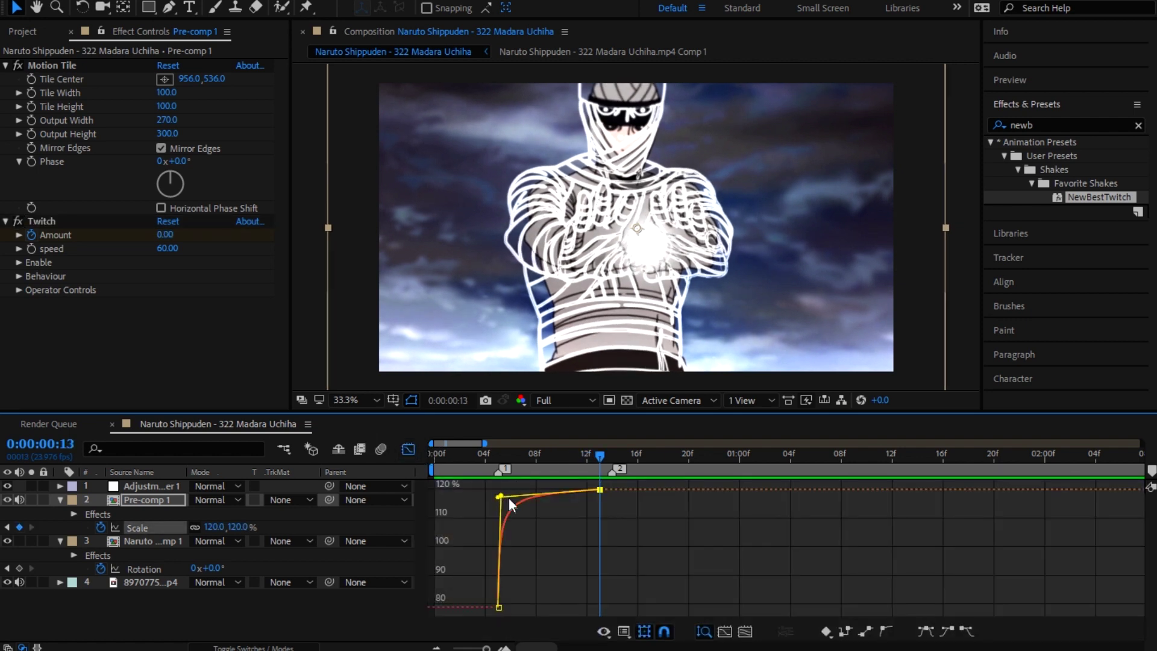
left_click_drag(499, 498, 501, 504)
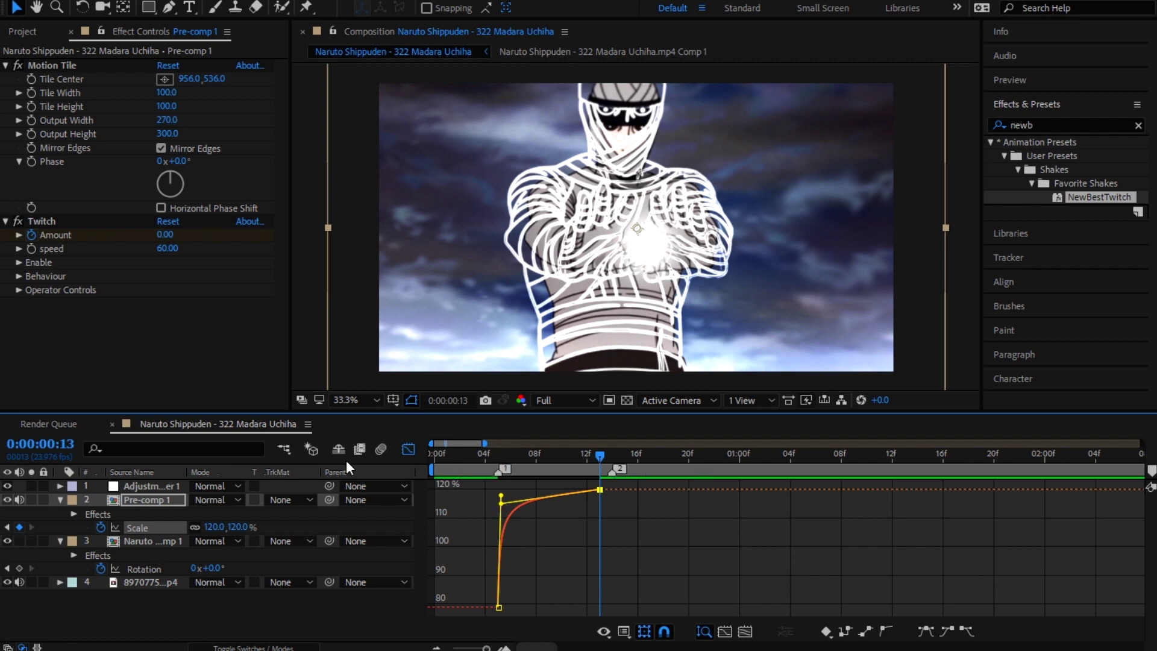
left_click(408, 450)
Step: Keyframe Pre-comp 1's Rotation at 0° on frame 5 and 12° on frame 13, checking frame 11
left_click(500, 453)
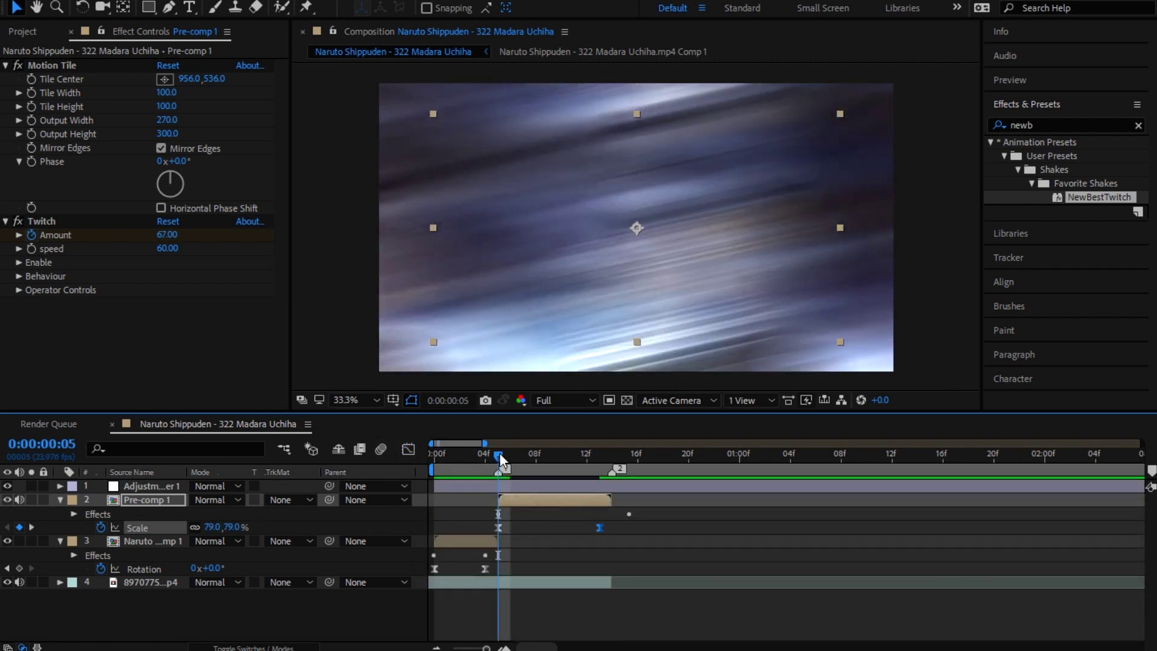
key("r")
left_click(101, 513)
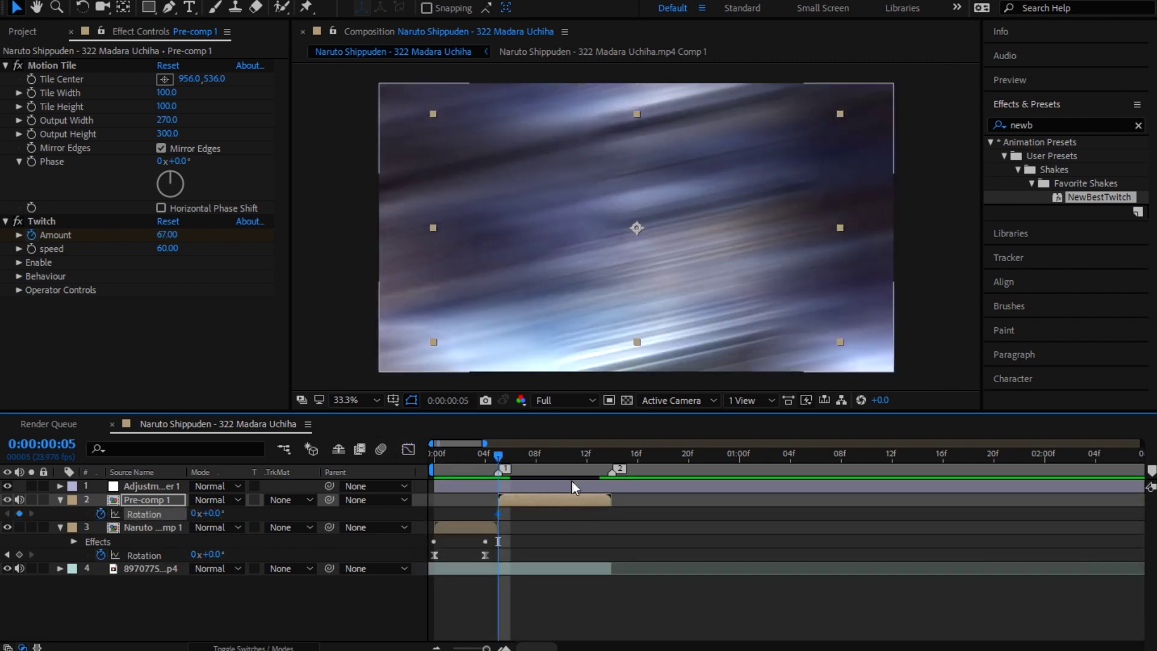
left_click(599, 458)
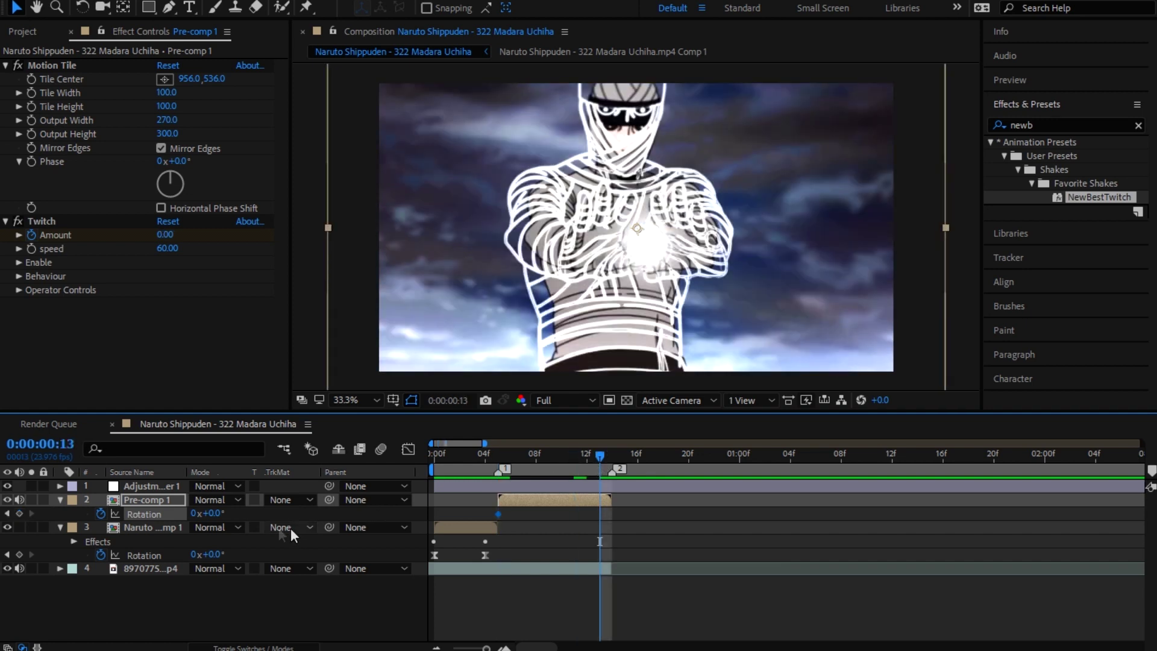
left_click_drag(218, 521, 226, 514)
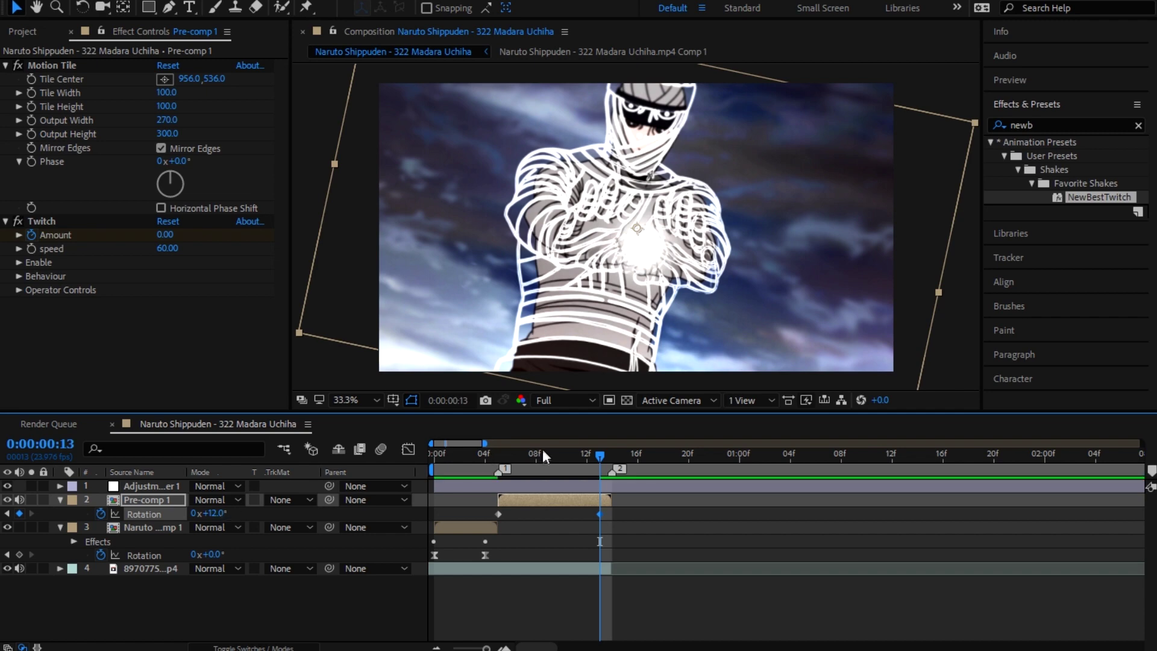
left_click(498, 458)
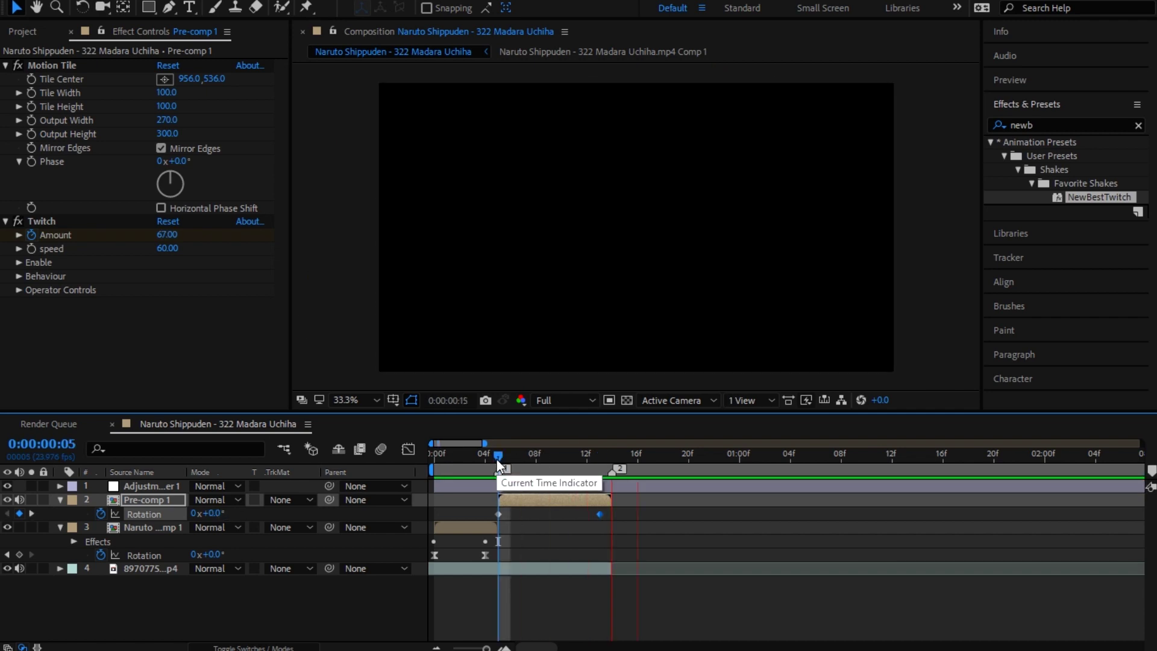
left_click_drag(498, 460, 600, 466)
Step: Bend the rotation curve to climb steeply after frame 5 and ease into 12° at frame 13, then preview
left_click(409, 449)
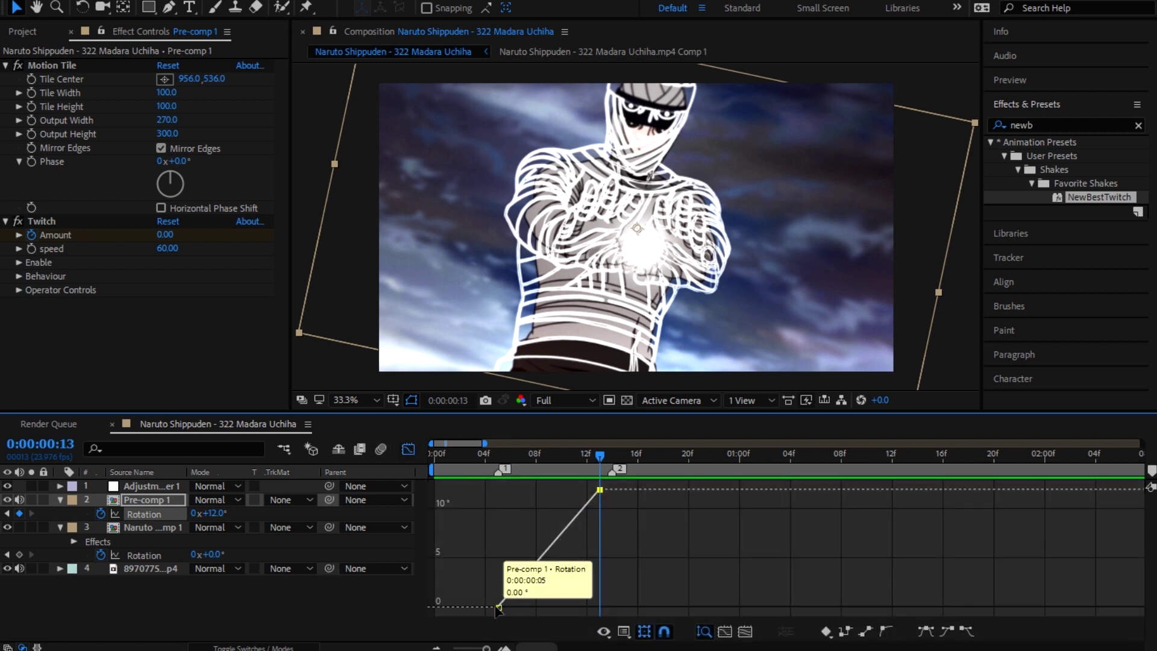
left_click(888, 631)
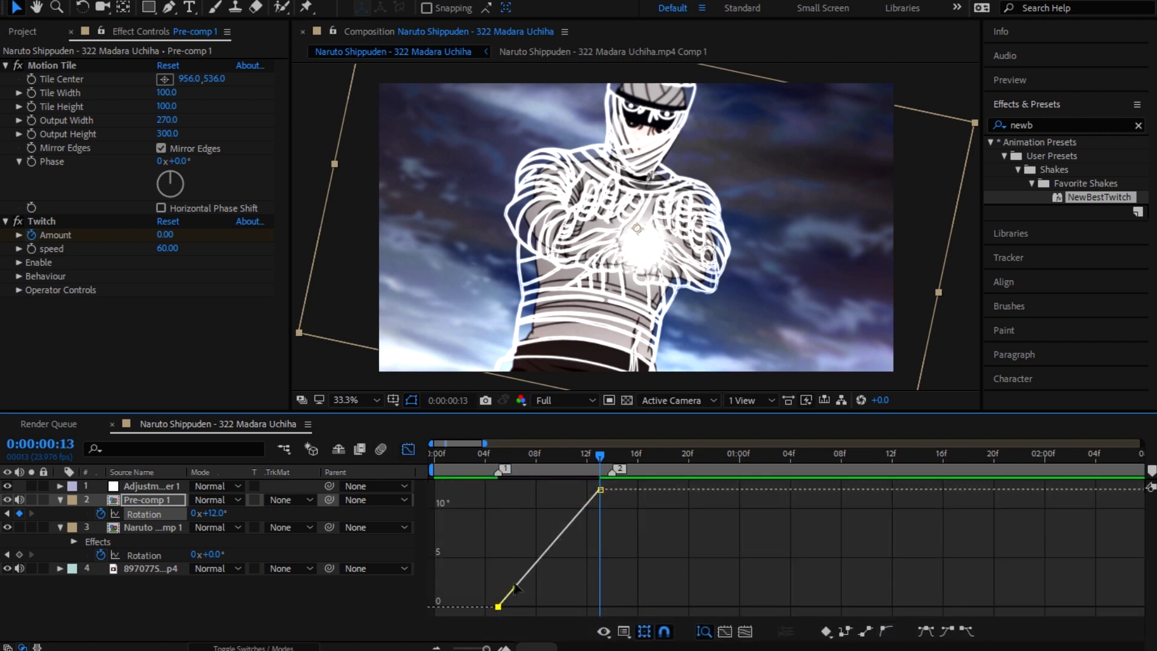
left_click_drag(497, 606, 501, 558)
left_click(599, 490)
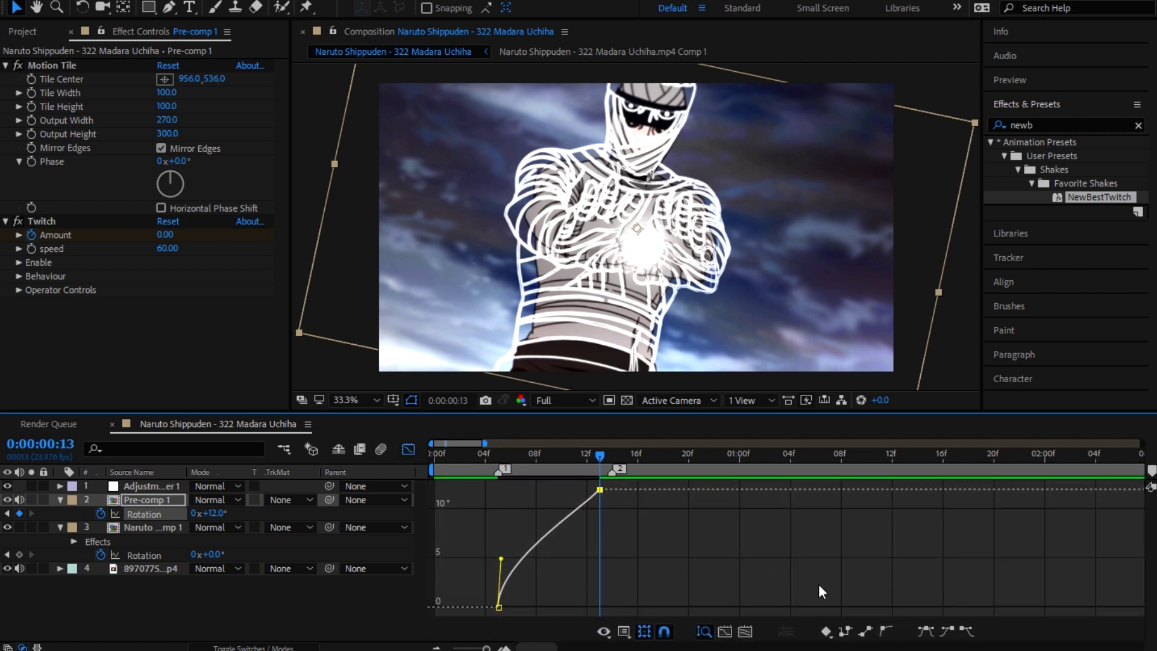
left_click(884, 631)
left_click_drag(580, 510, 530, 492)
key("space")
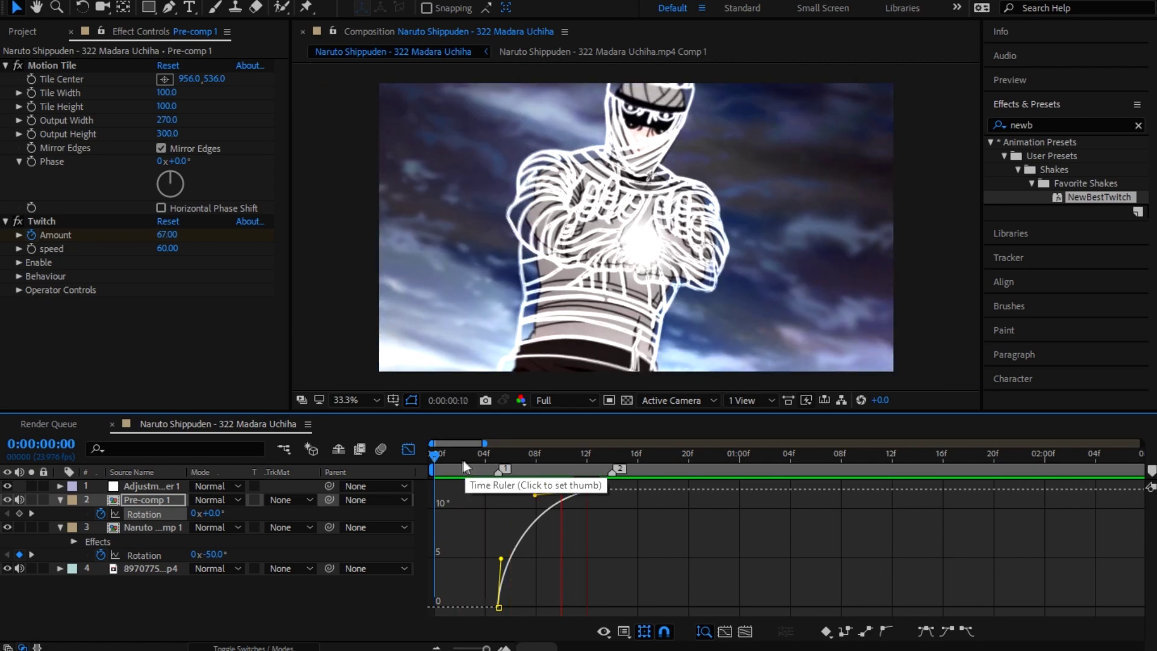
Step: Preview the rotation punch-in, close the value graph and scrub the first 15 frames
left_click(478, 462)
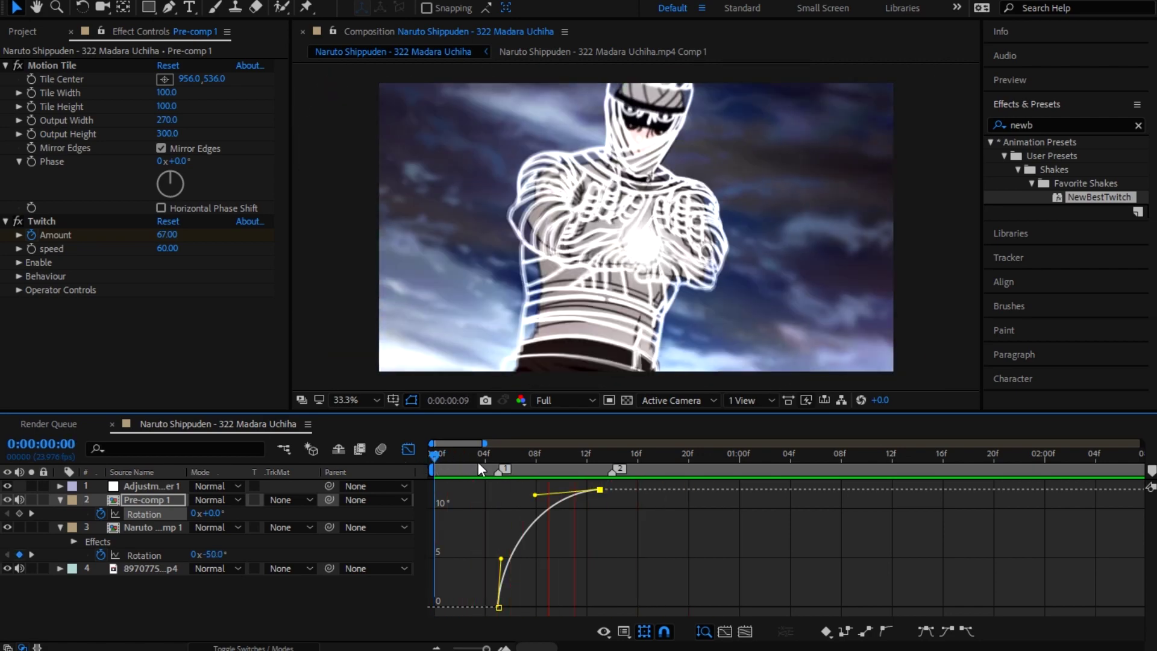
key("space")
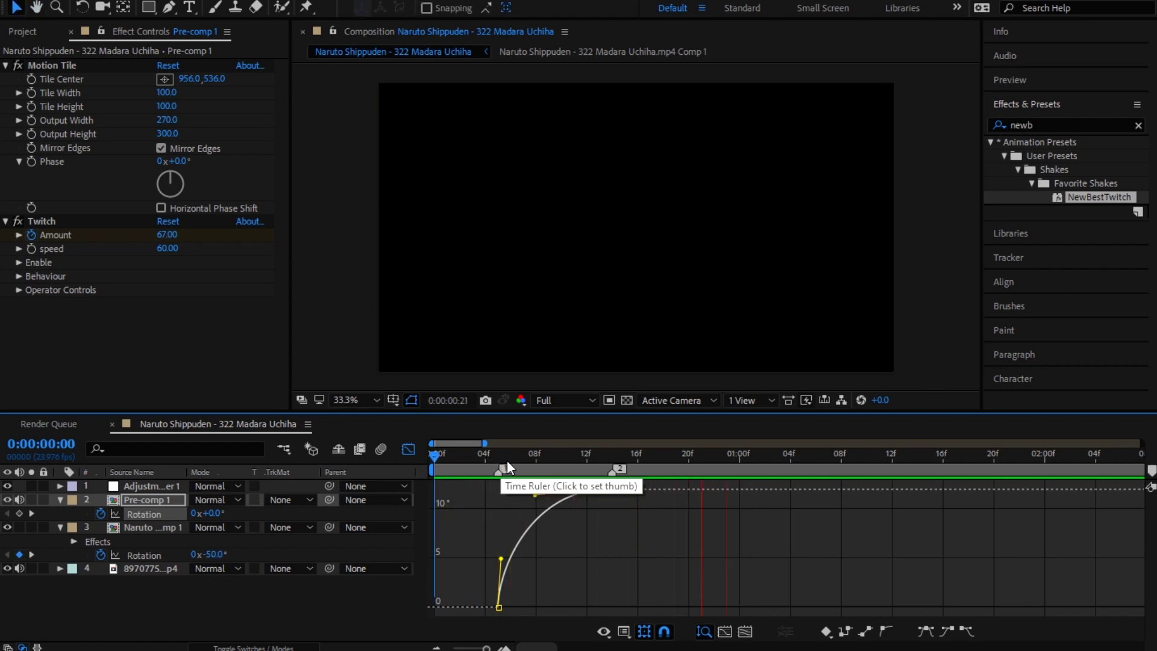
left_click(600, 455)
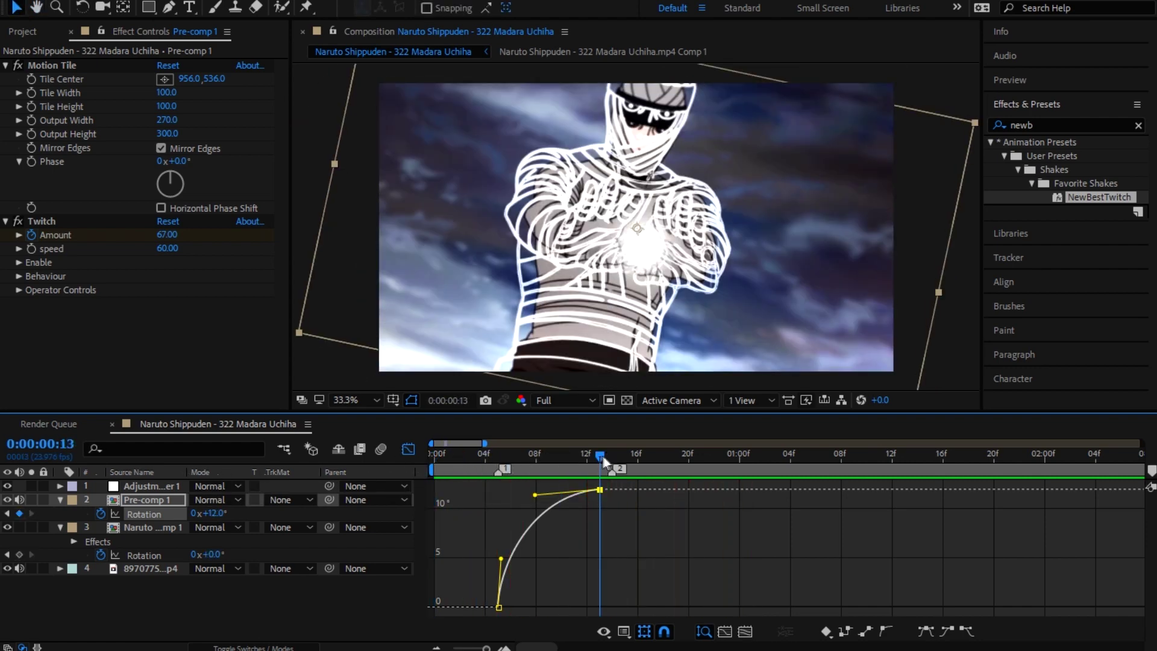
key("Home")
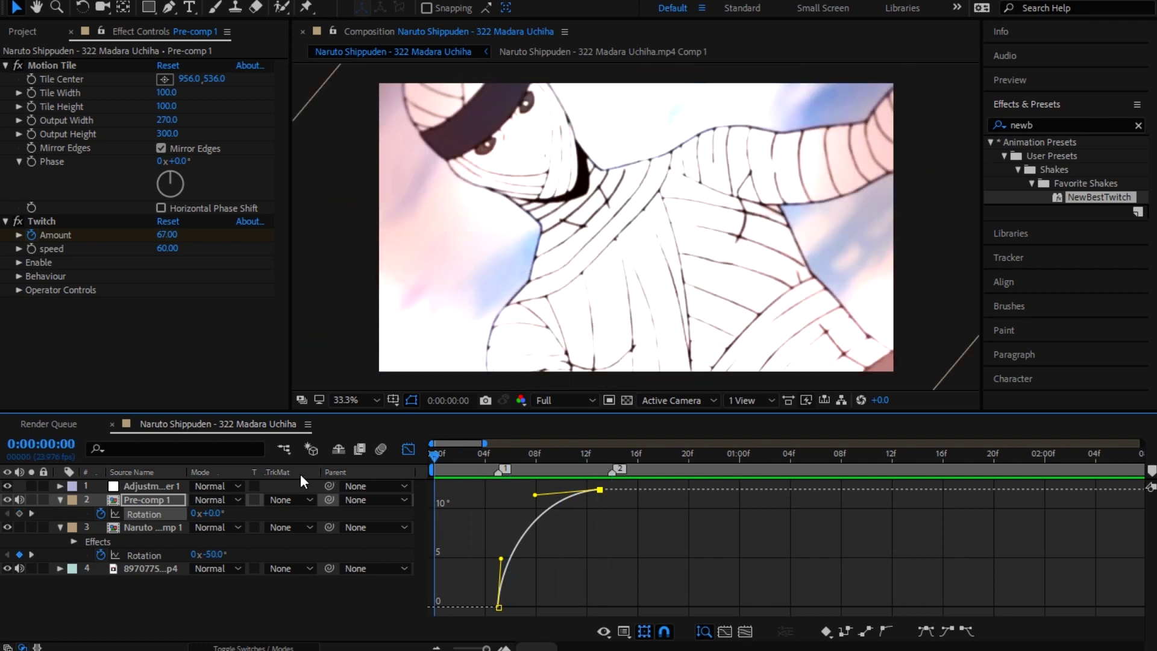
left_click(403, 449)
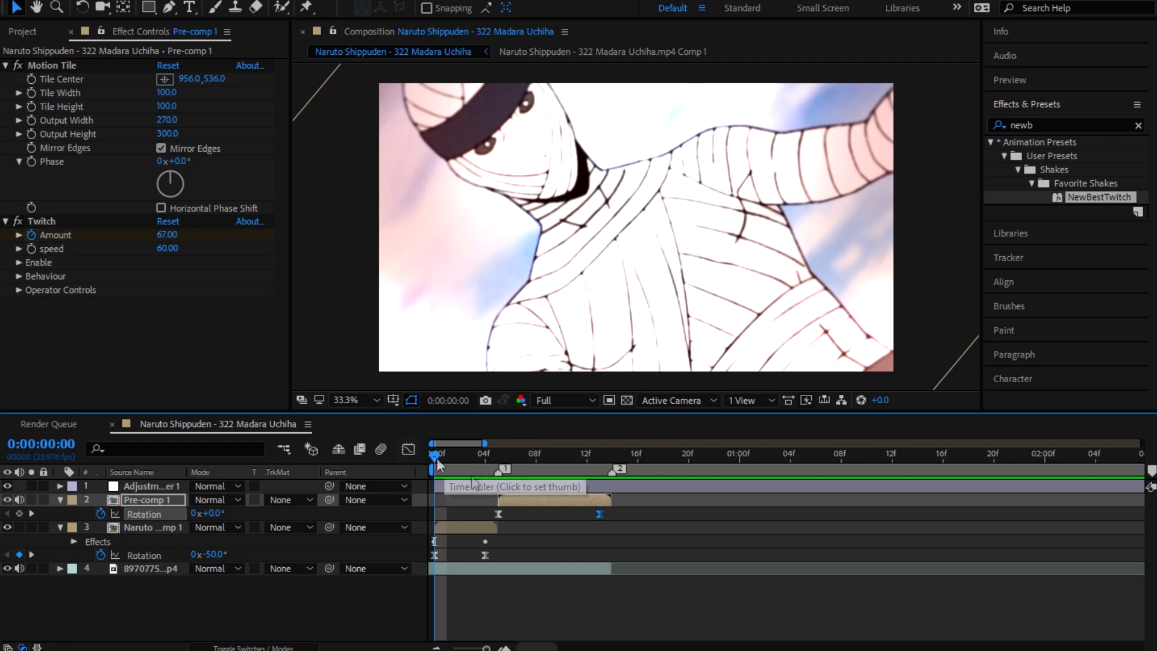
left_click_drag(451, 458, 621, 469)
key("space")
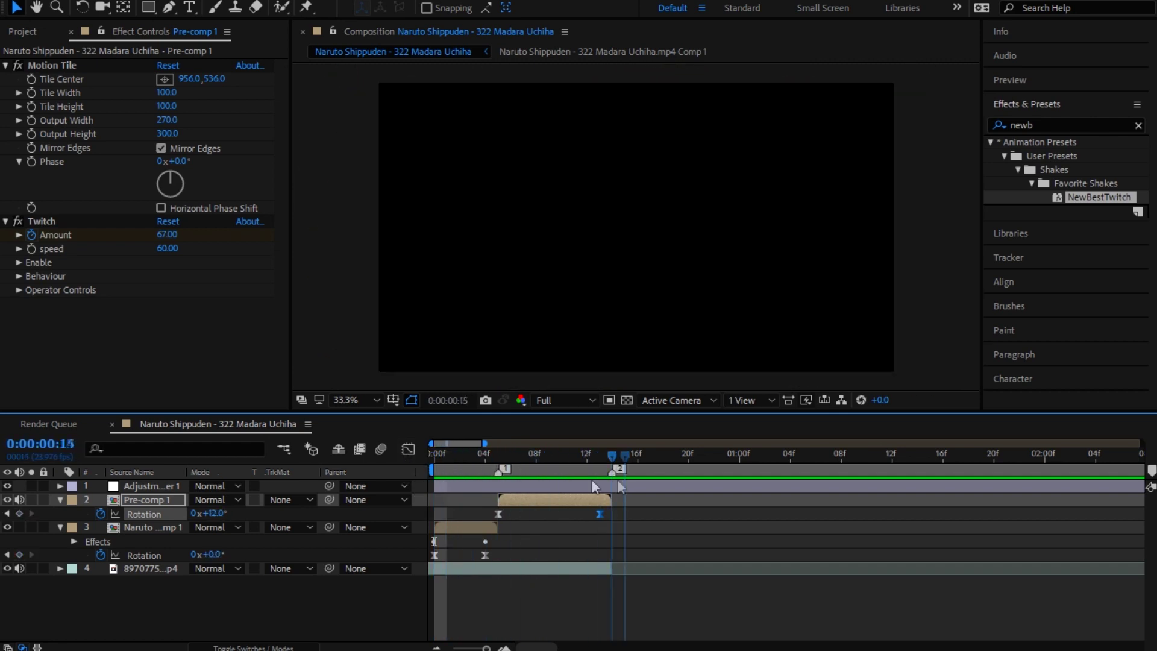
key("space")
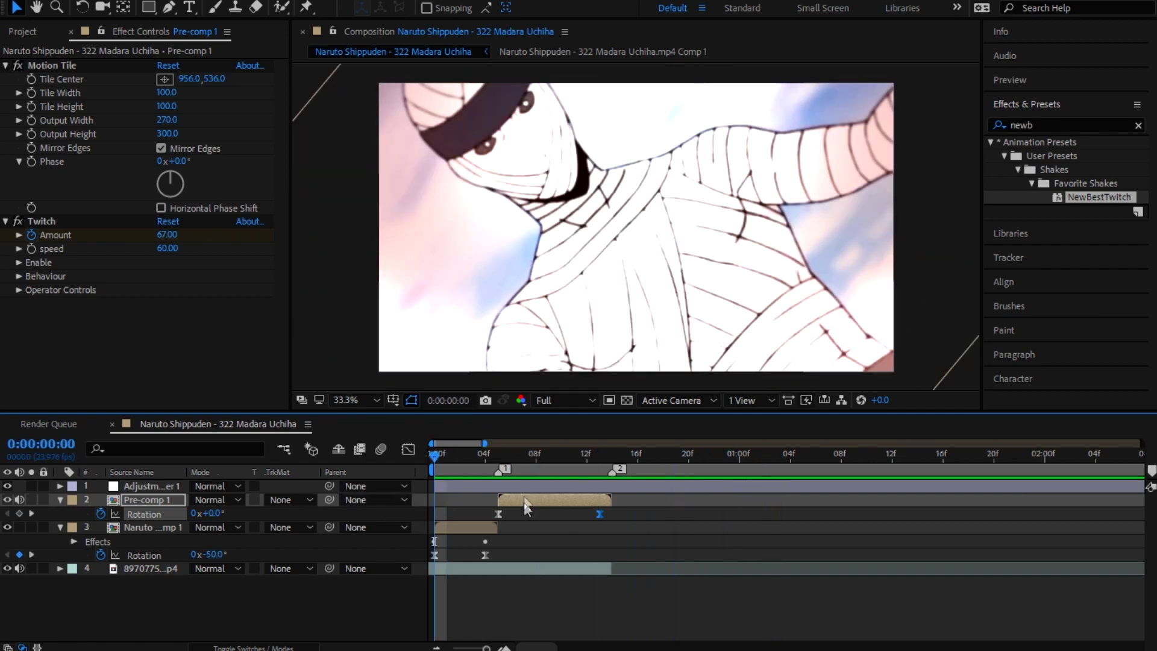
Step: Select the clip layer beneath Pre-comp 1 to show its Curves, then scrub and stop at frame 11
left_click(491, 525)
left_click_drag(450, 472, 381, 513)
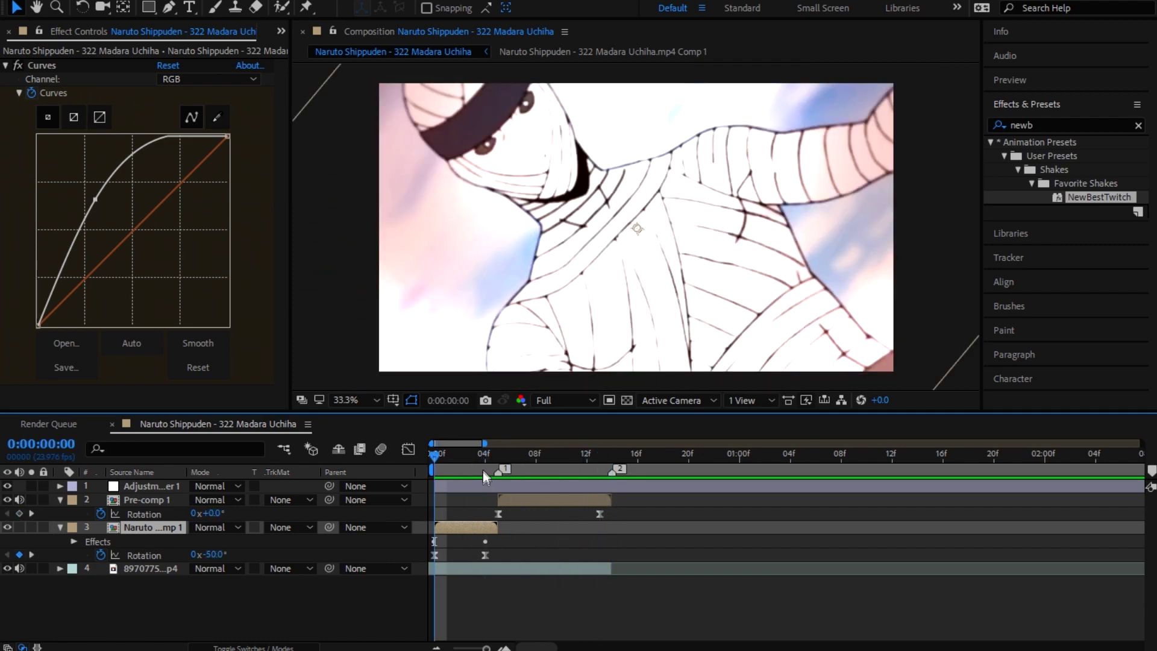
left_click_drag(484, 476, 413, 471)
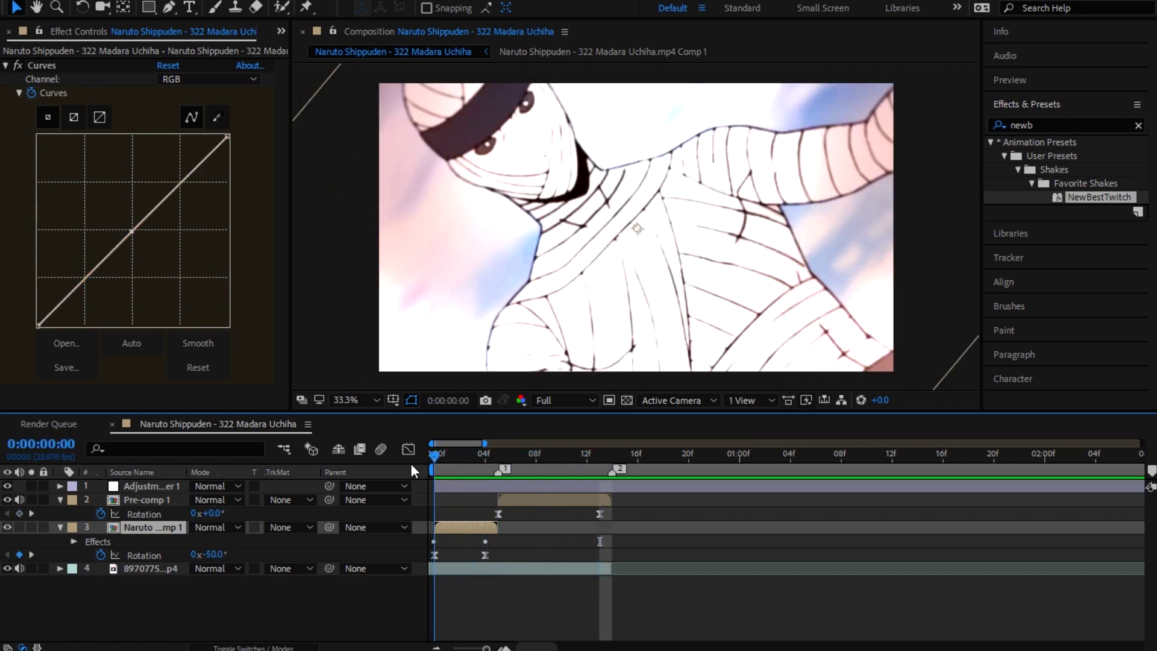
key("space")
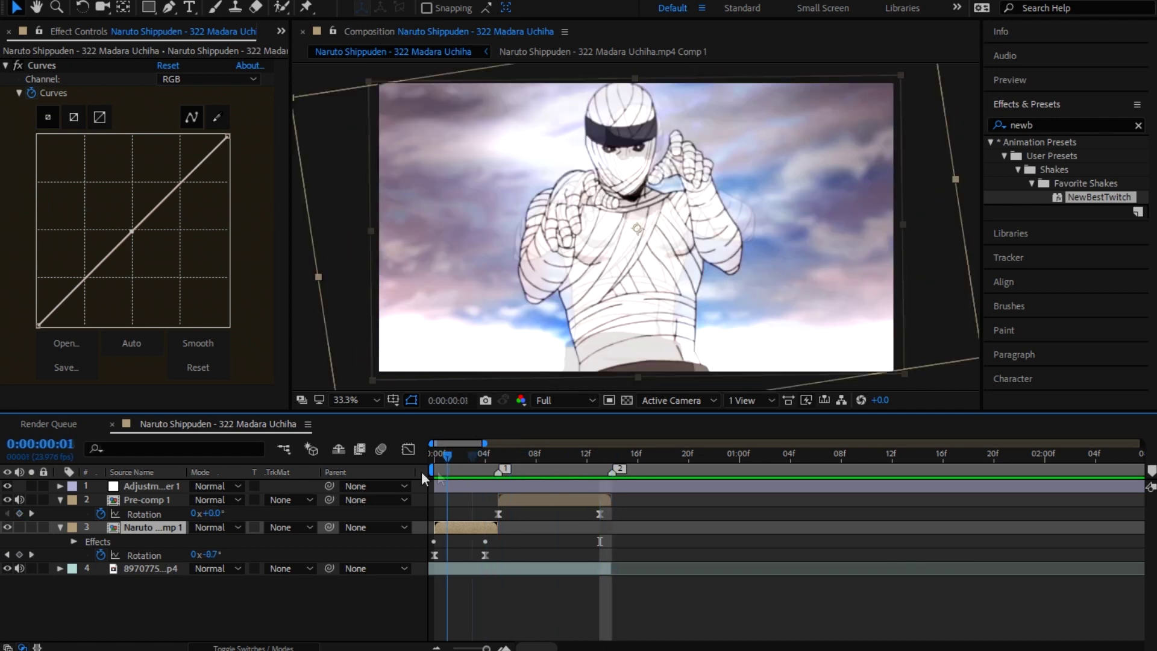
left_click(576, 485)
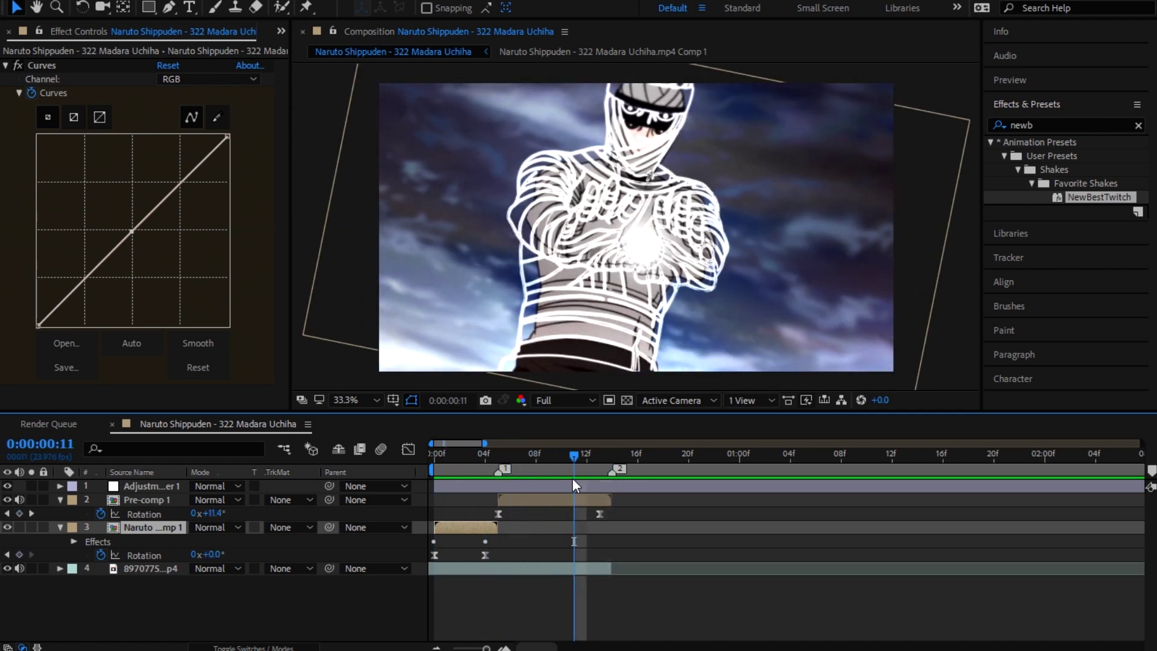